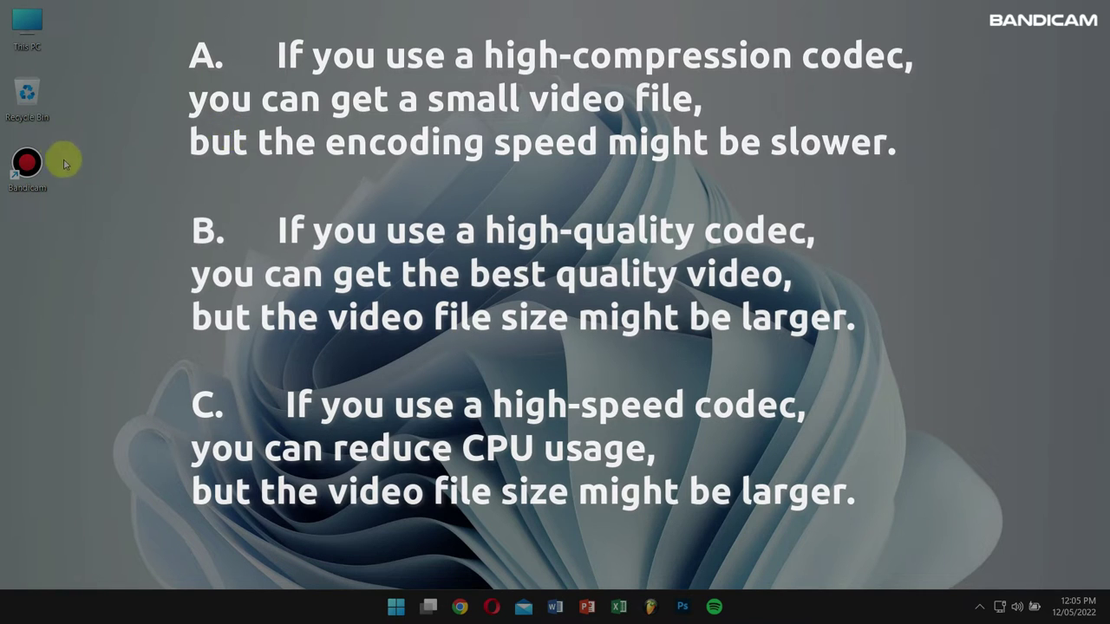
Launch Bandicam and open the Video tab's Format settings dialog.
double_click(28, 165)
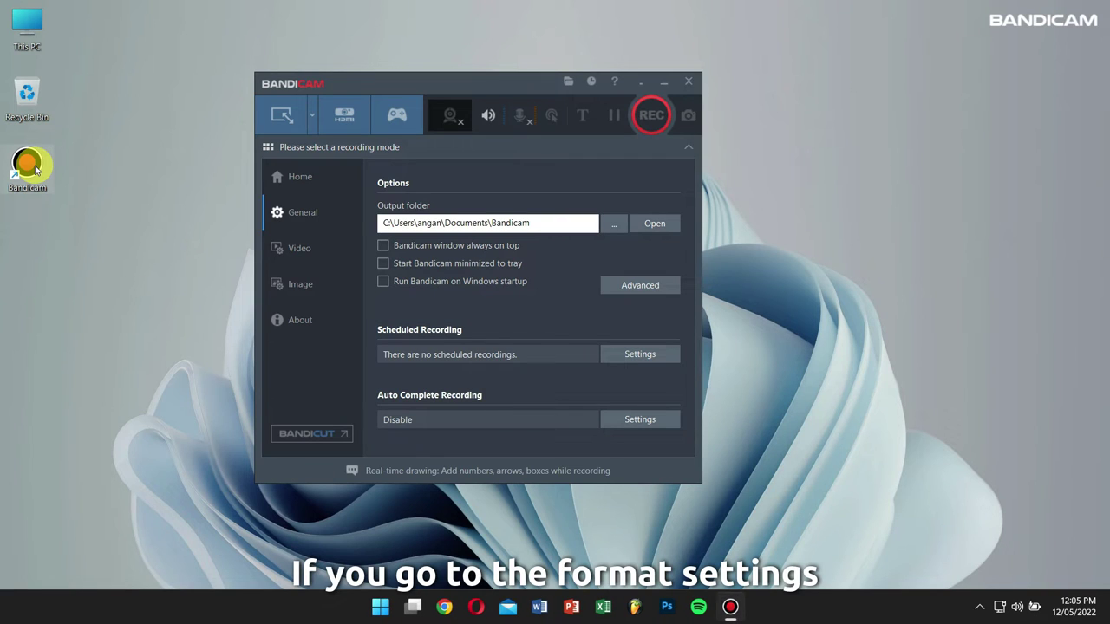
left_click(330, 248)
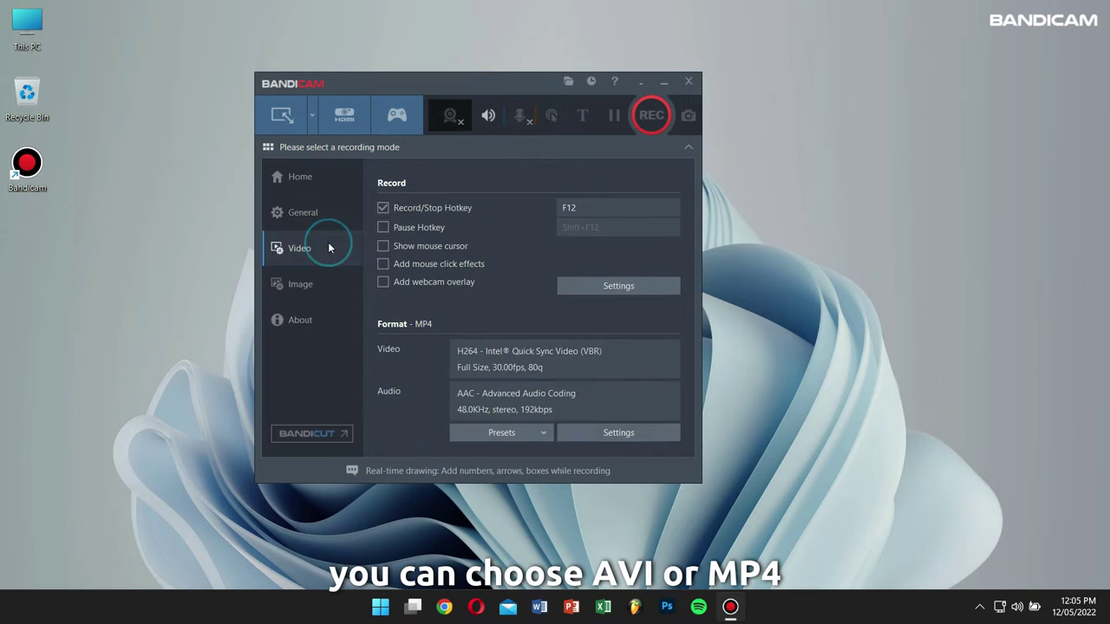
left_click(621, 434)
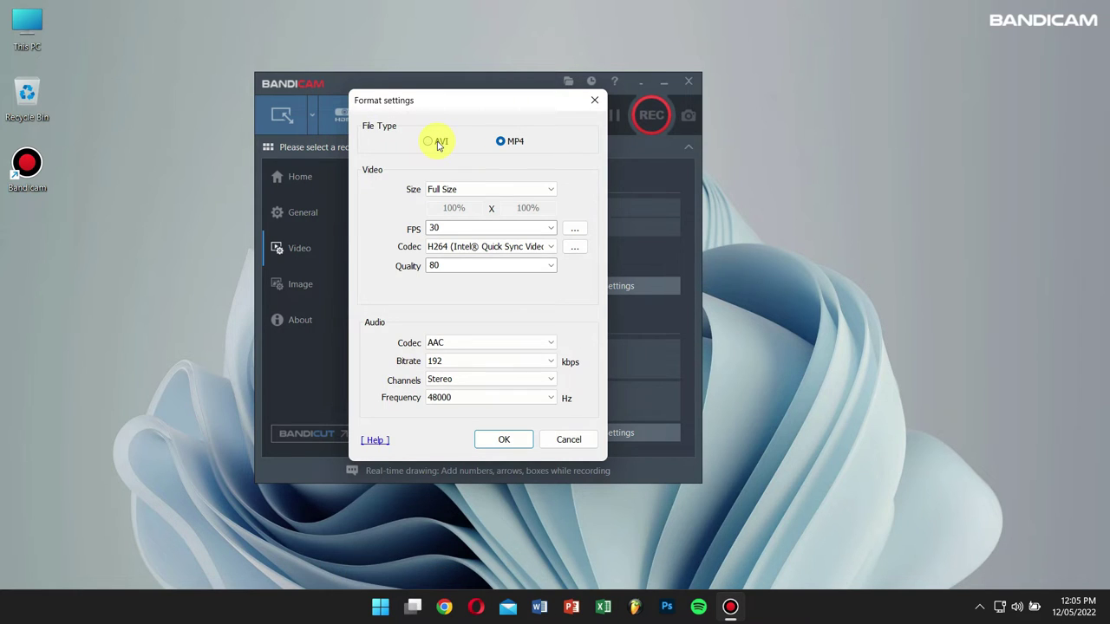
Try HEVC as the MP4 video codec.
left_click(472, 247)
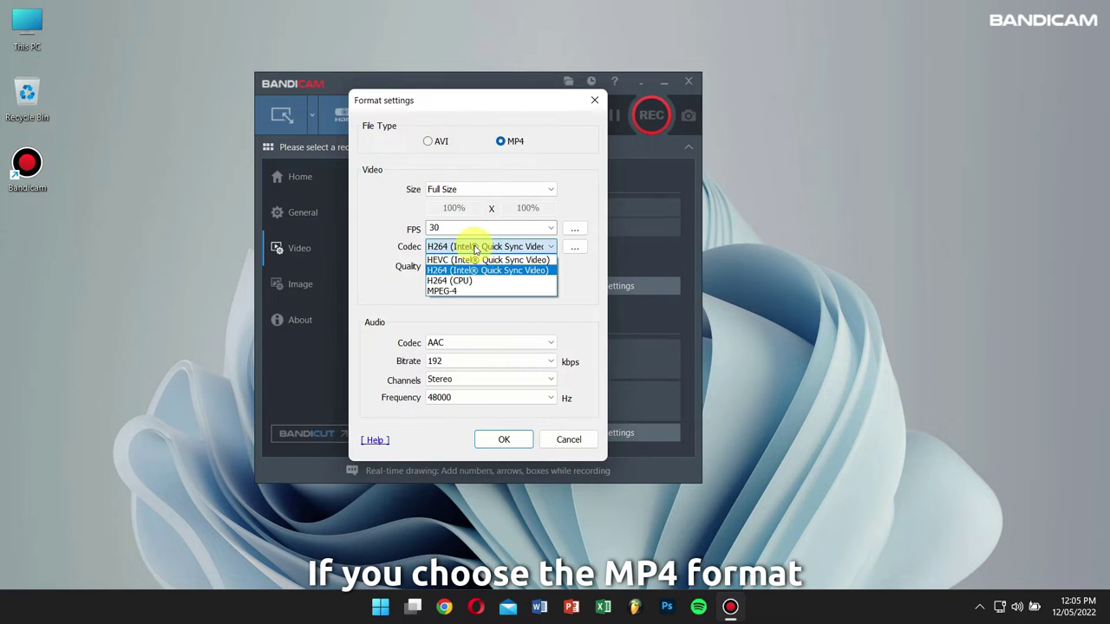
left_click(475, 260)
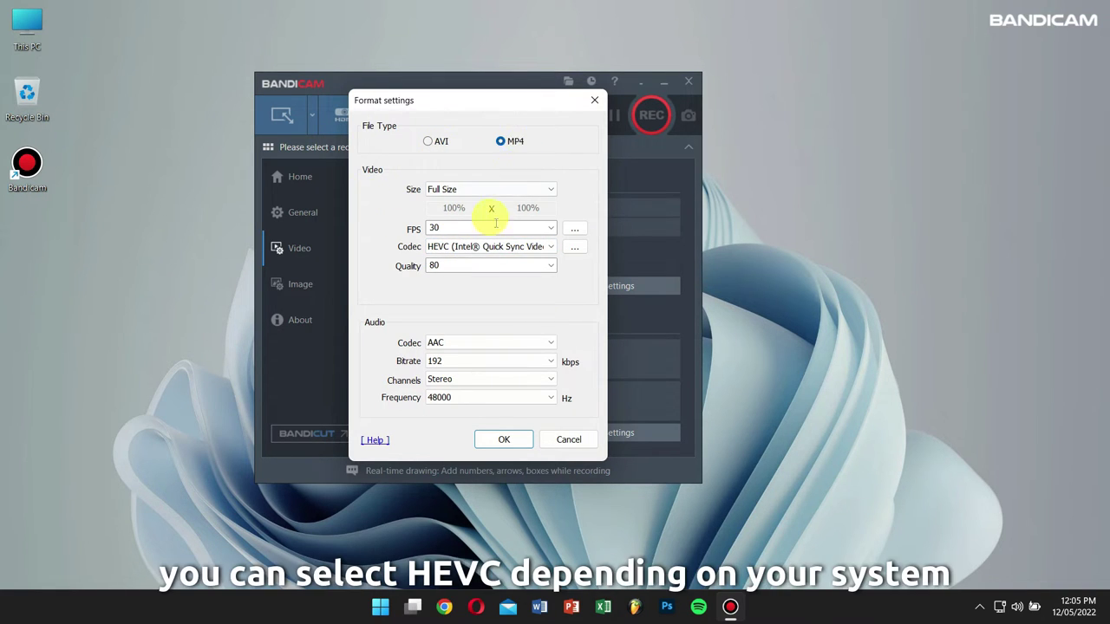
left_click(482, 246)
left_click(464, 260)
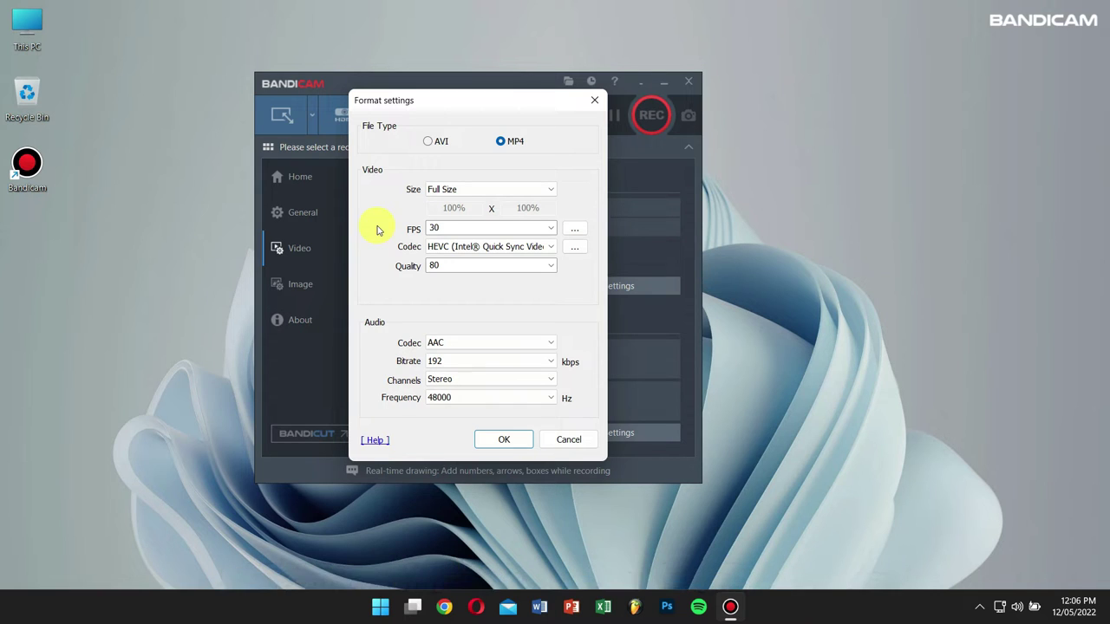
left_click(438, 246)
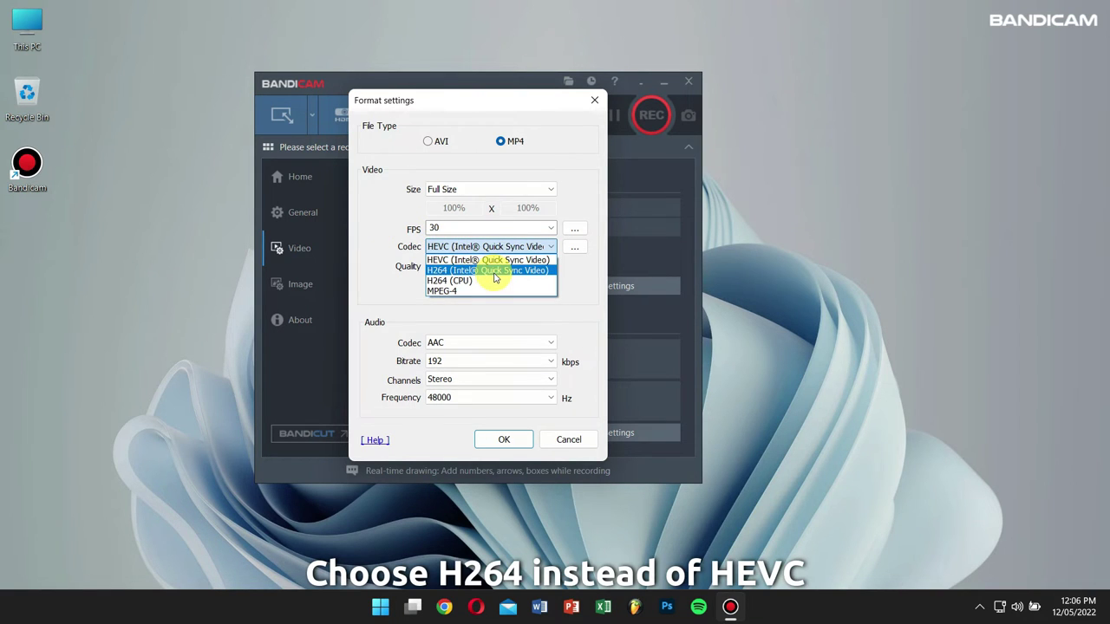
left_click(382, 242)
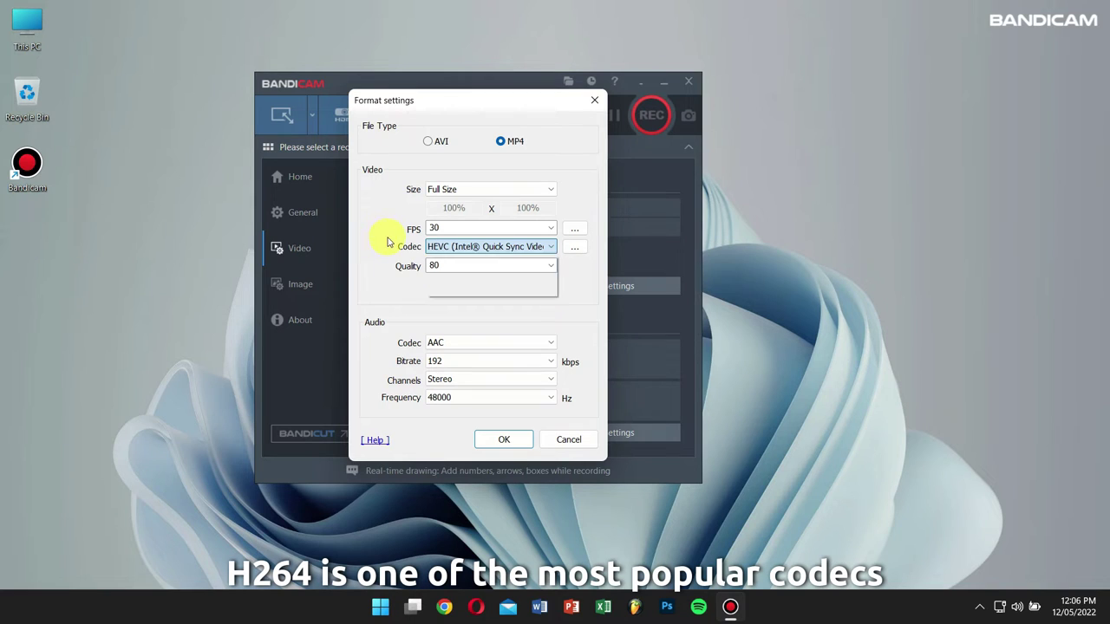
Switch the codec back to H264 Quick Sync, then settle on H264 (CPU).
left_click(431, 247)
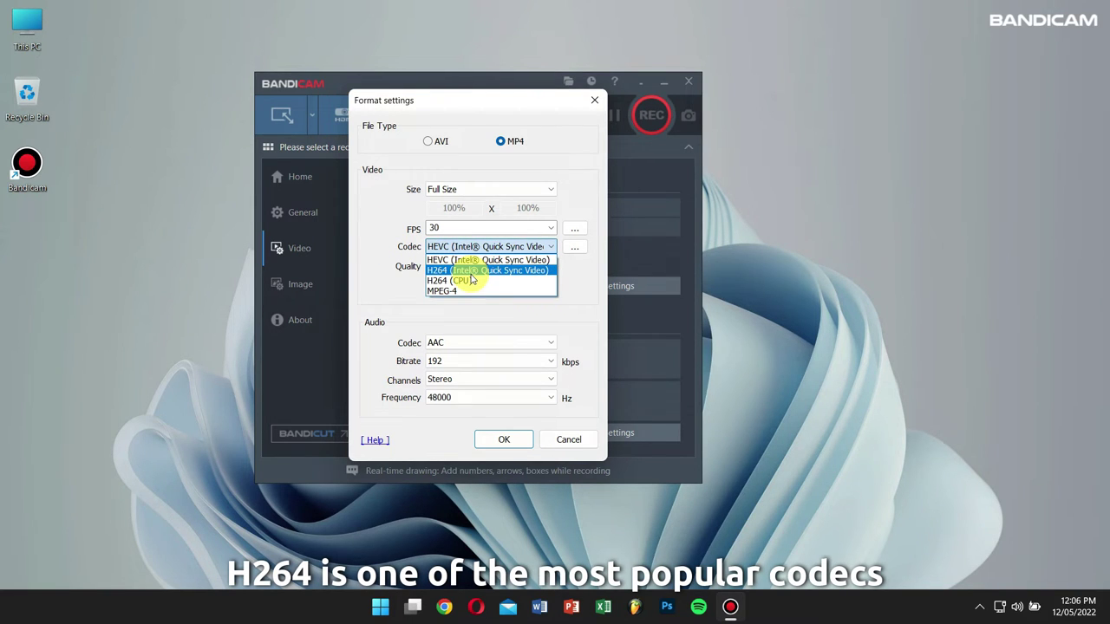
left_click(471, 270)
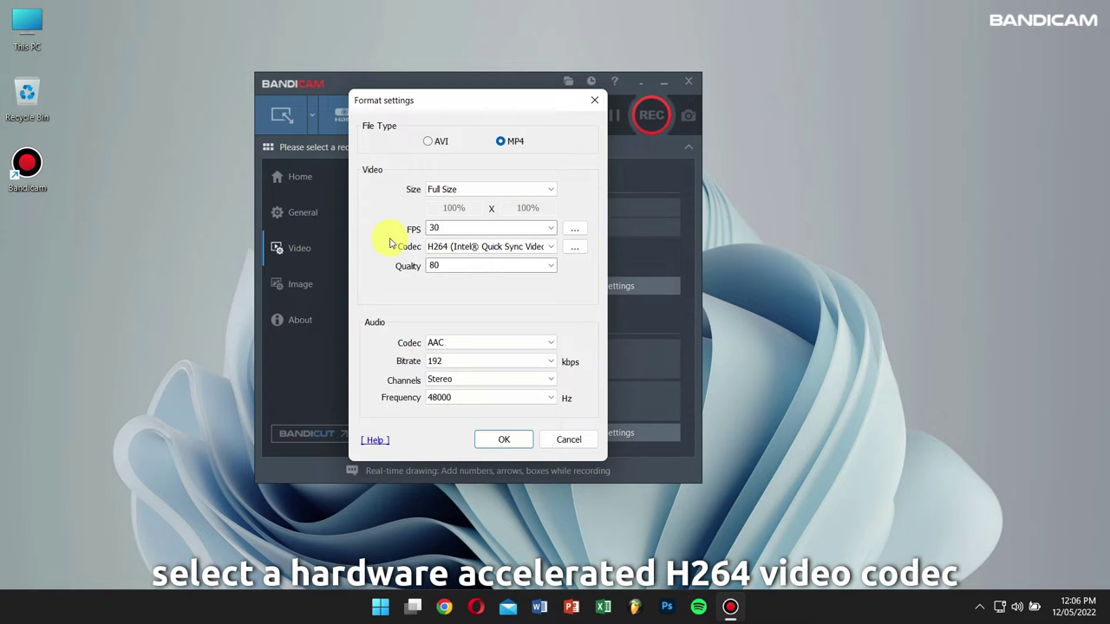
left_click(459, 248)
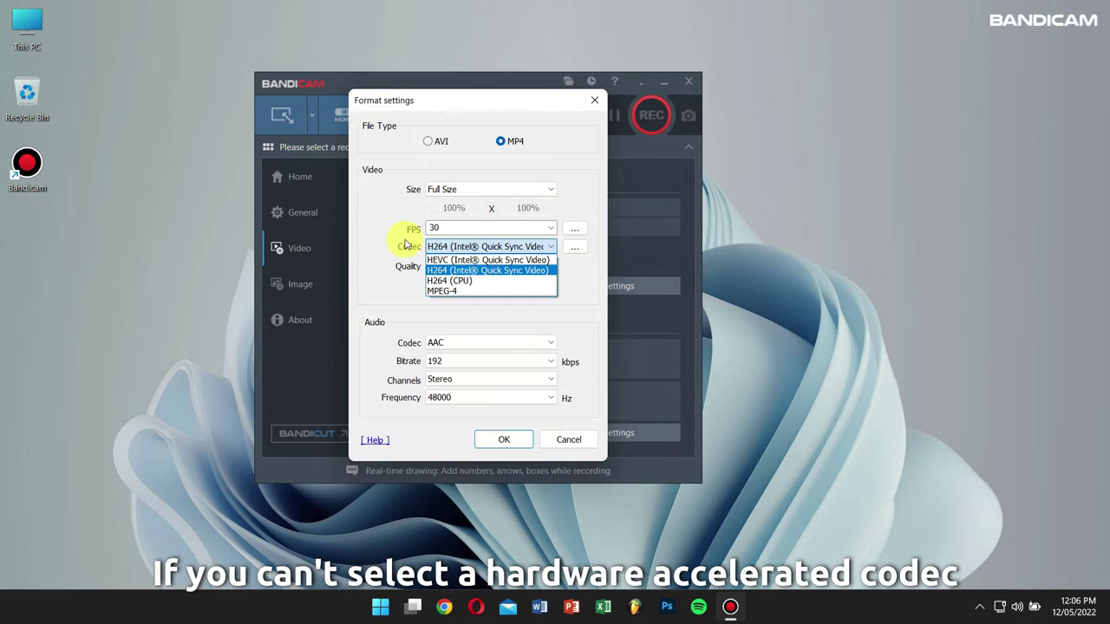
left_click(377, 232)
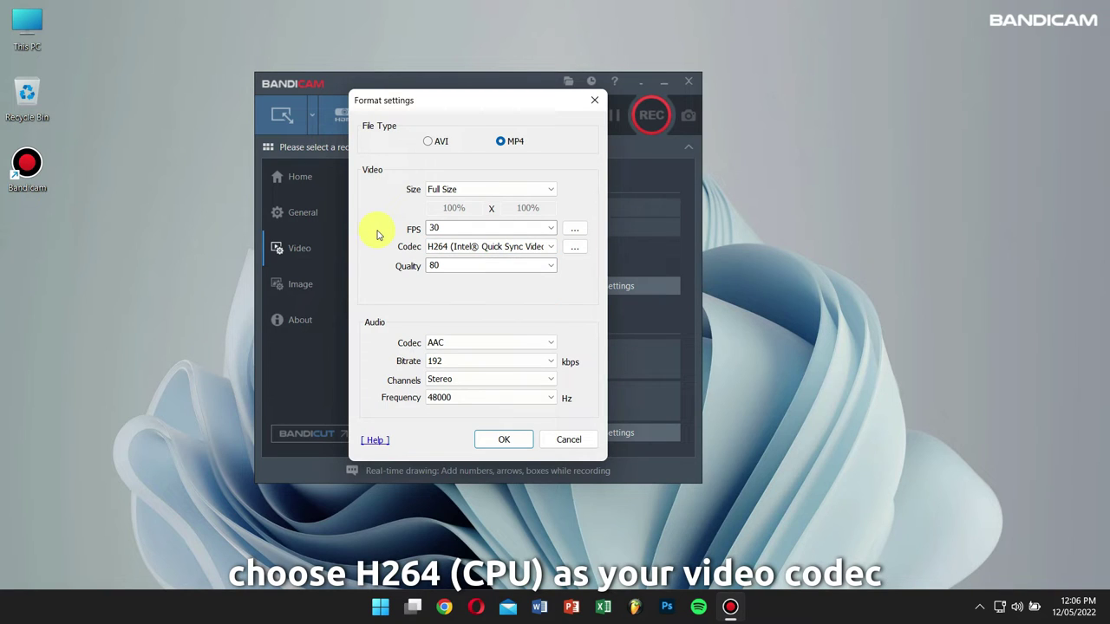
left_click(459, 247)
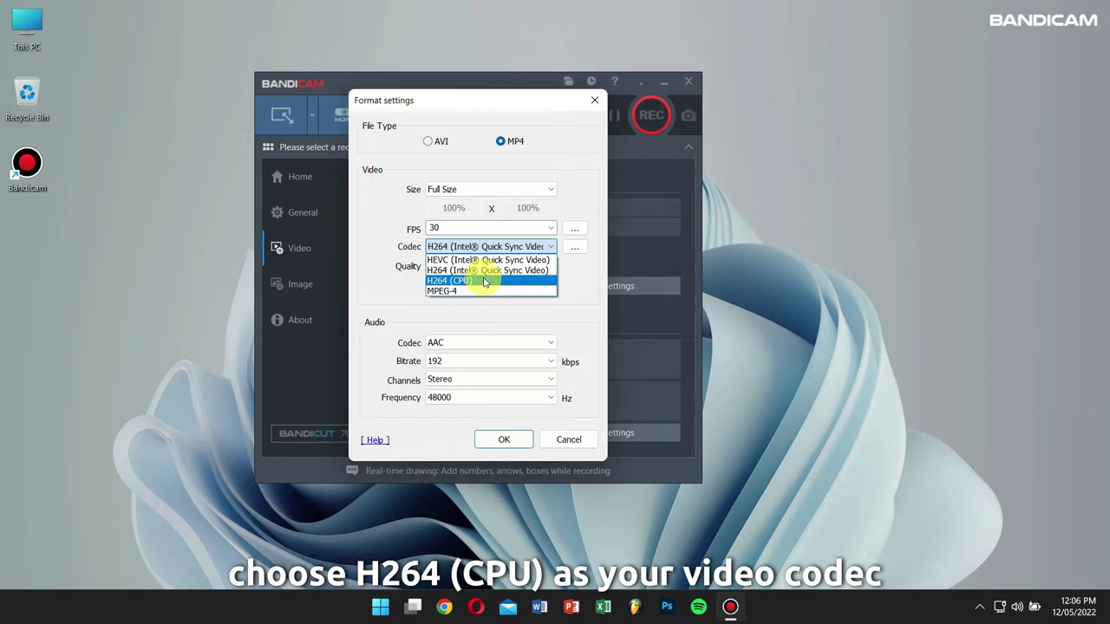
left_click(476, 282)
Try MPEG-4 as the video codec, then switch to H264 (Intel Quick Sync Video).
left_click(451, 248)
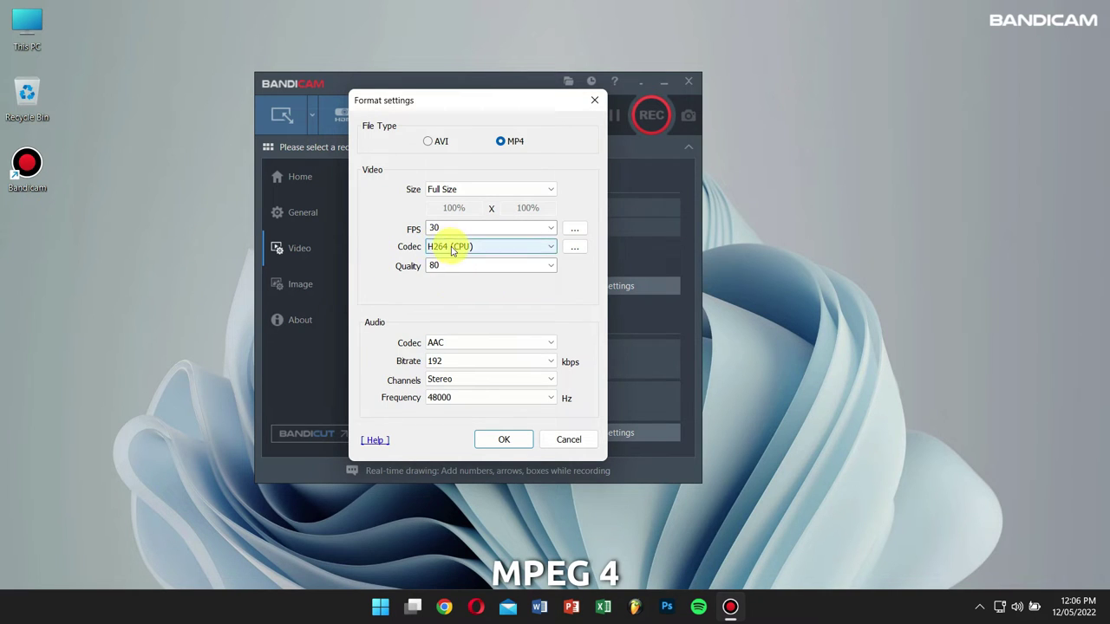
left_click(466, 292)
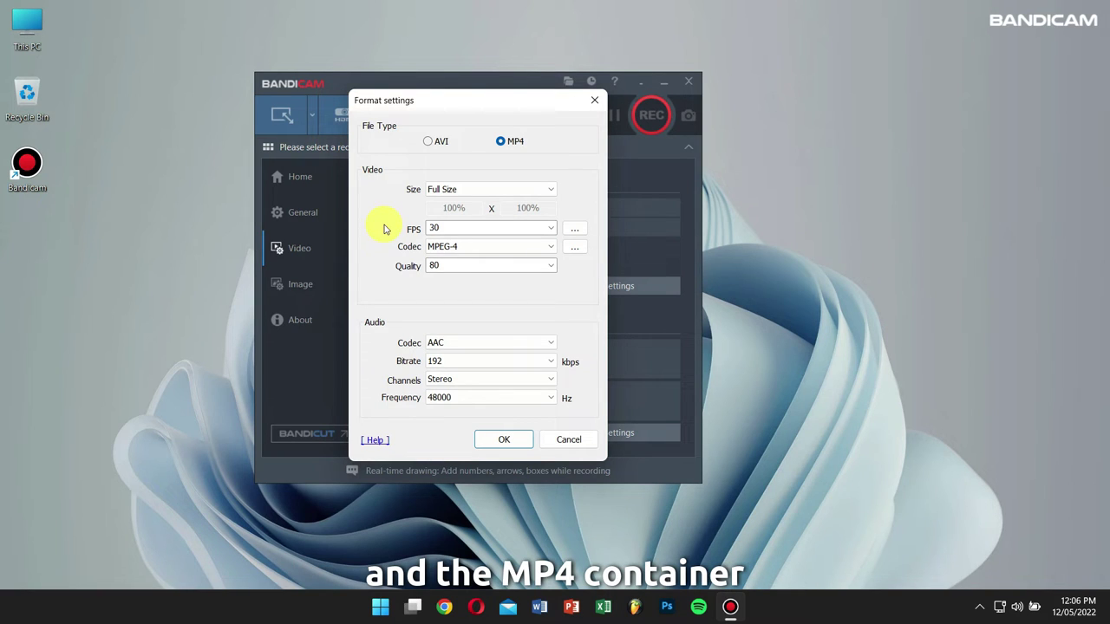
left_click(502, 143)
left_click(400, 247)
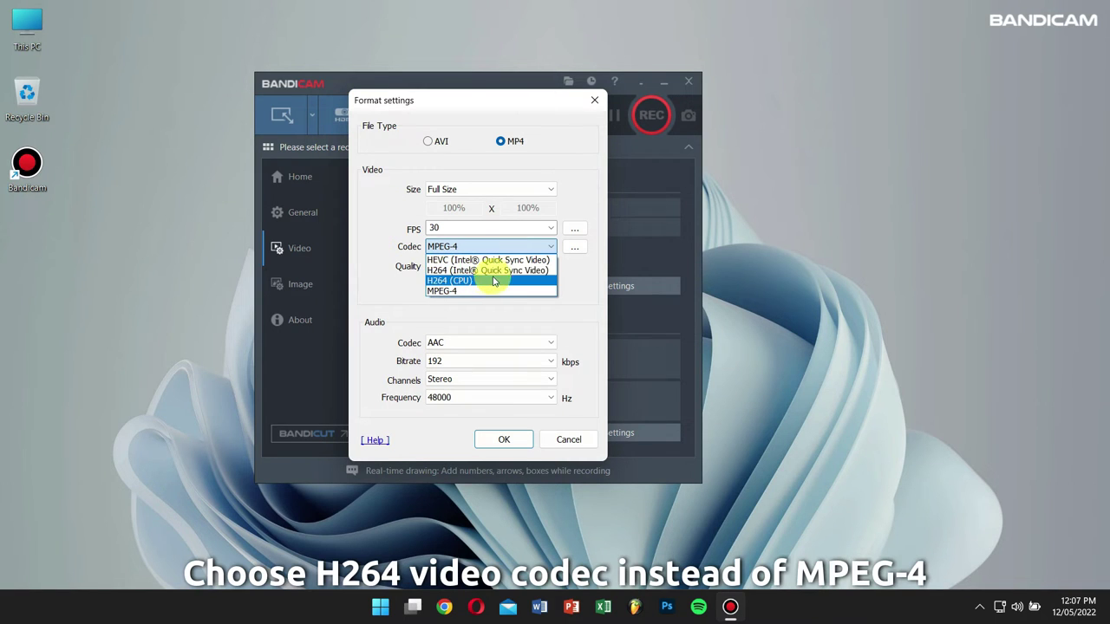
left_click(537, 272)
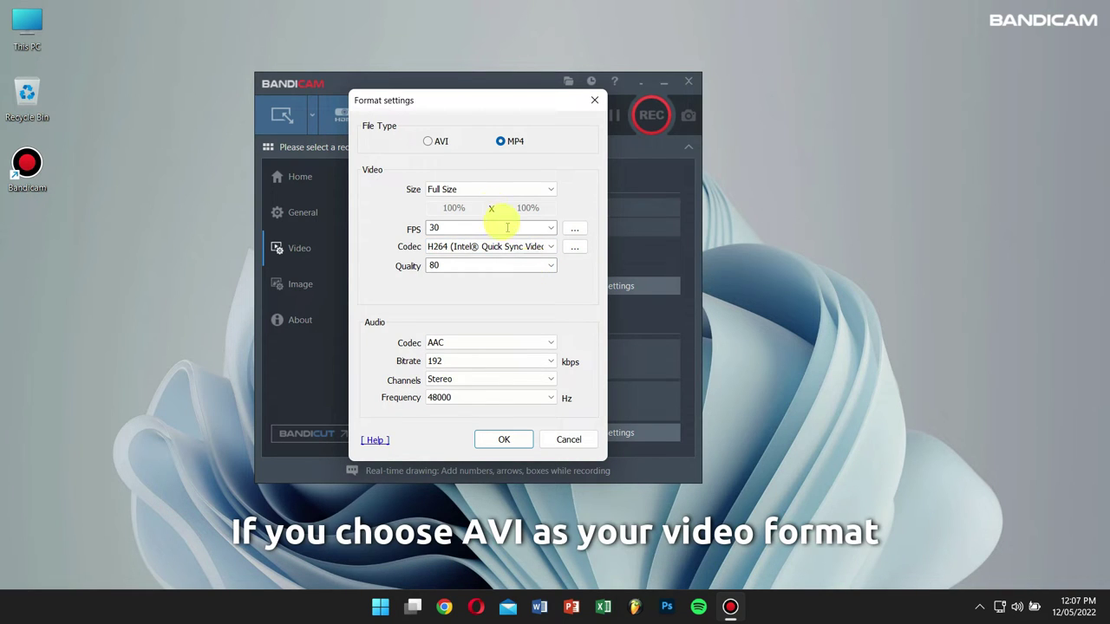
Switch the file type to AVI with Motion JPEG video and PCM audio.
left_click(438, 142)
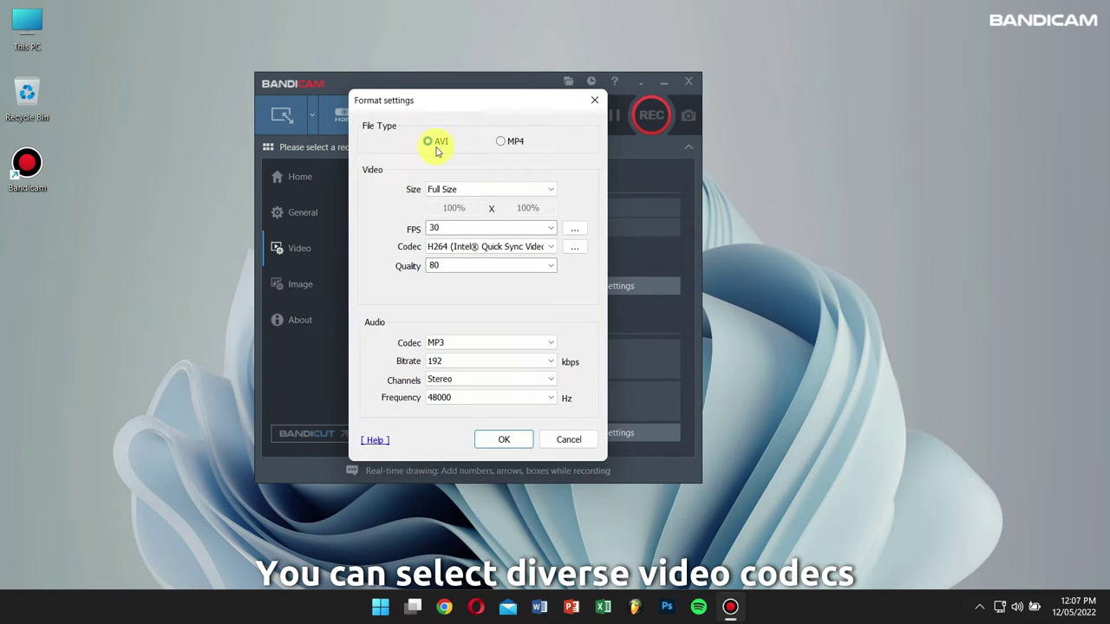
left_click(485, 247)
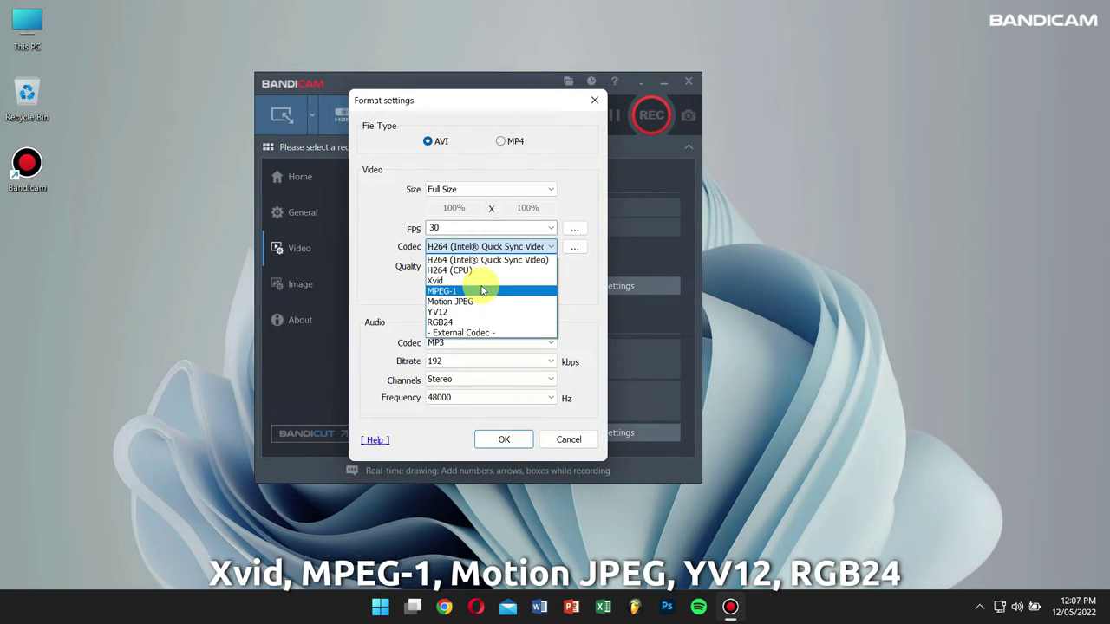
left_click(528, 305)
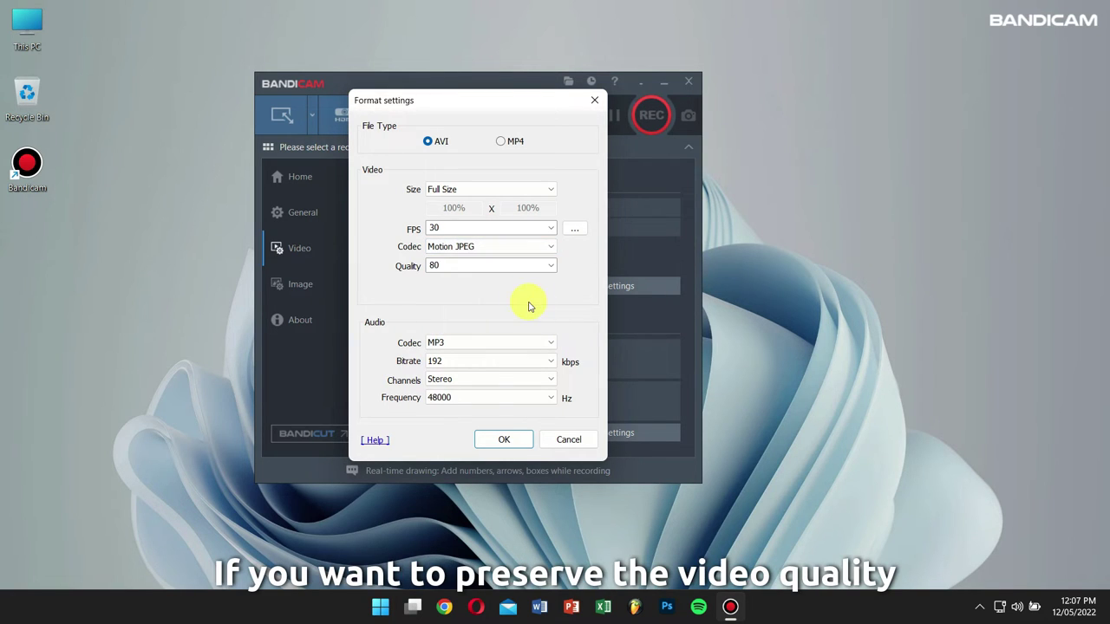
left_click(481, 344)
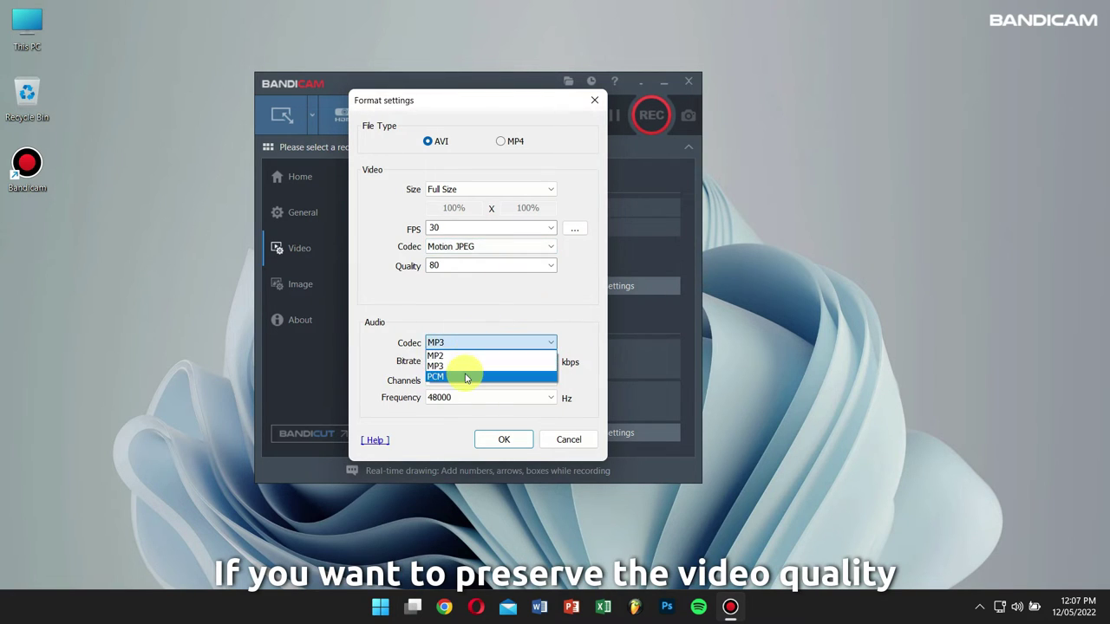
left_click(468, 374)
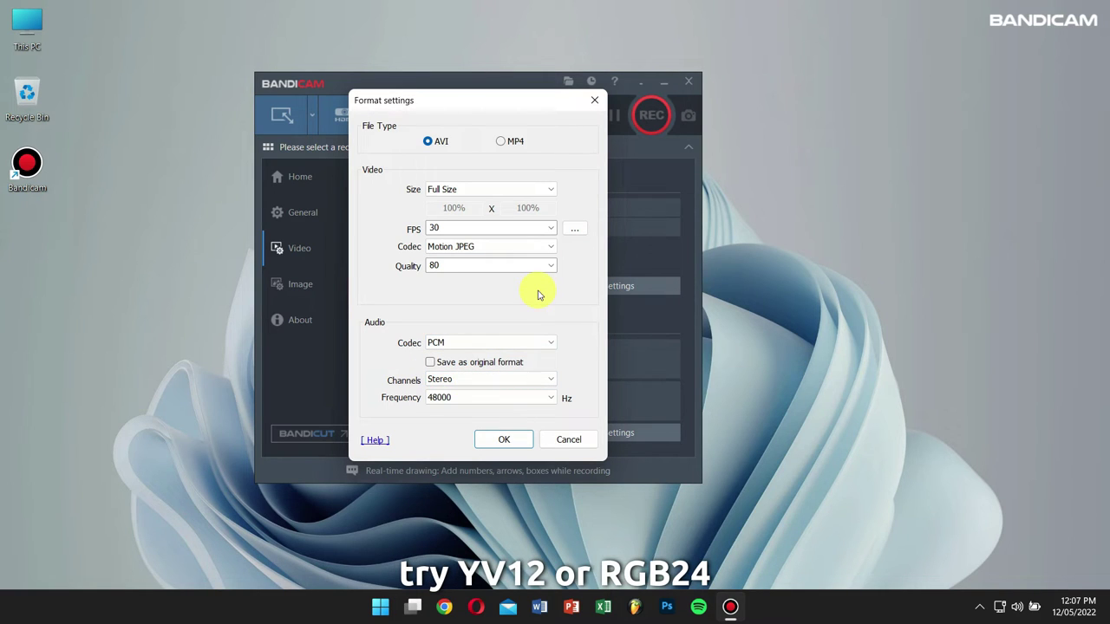
Try the YV12 and RGB24 video codecs, then choose H264 Quick Sync.
left_click(533, 247)
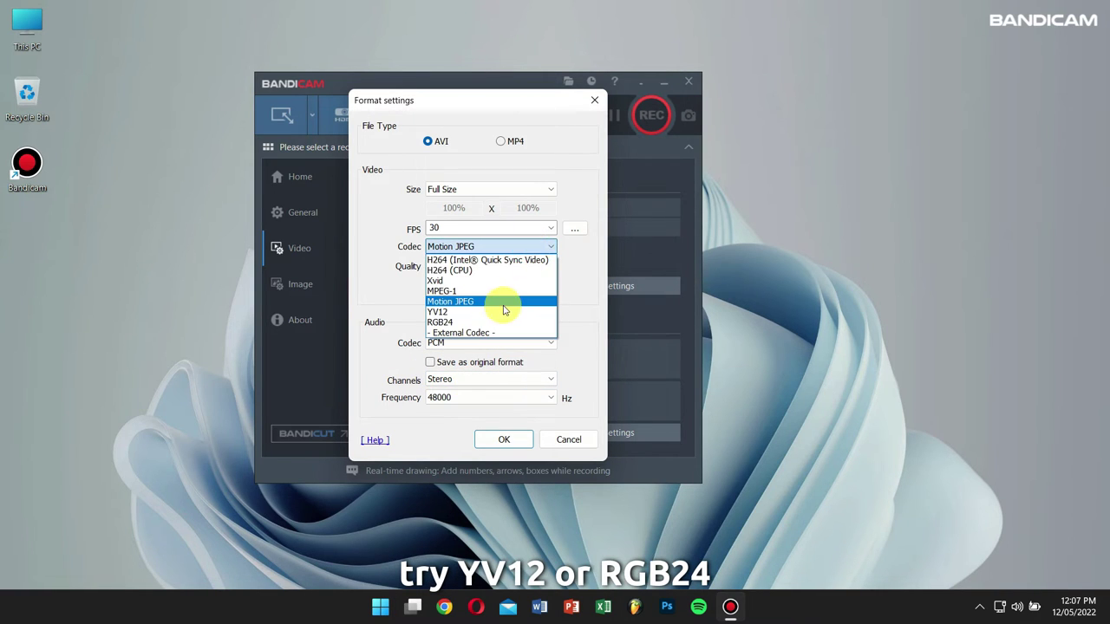
left_click(502, 311)
left_click(514, 247)
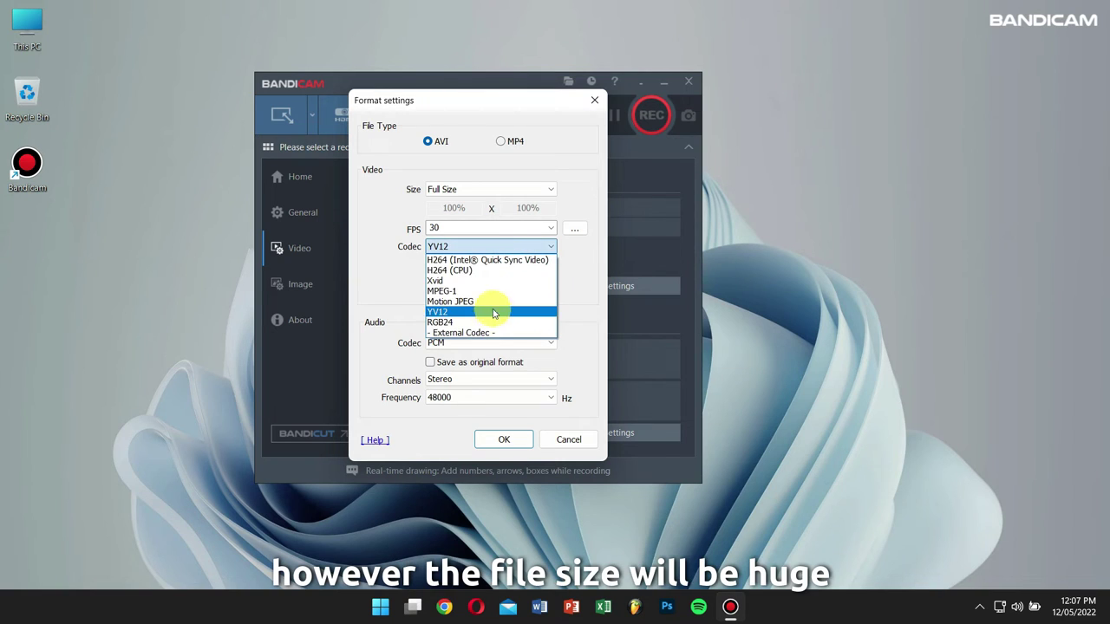
left_click(488, 323)
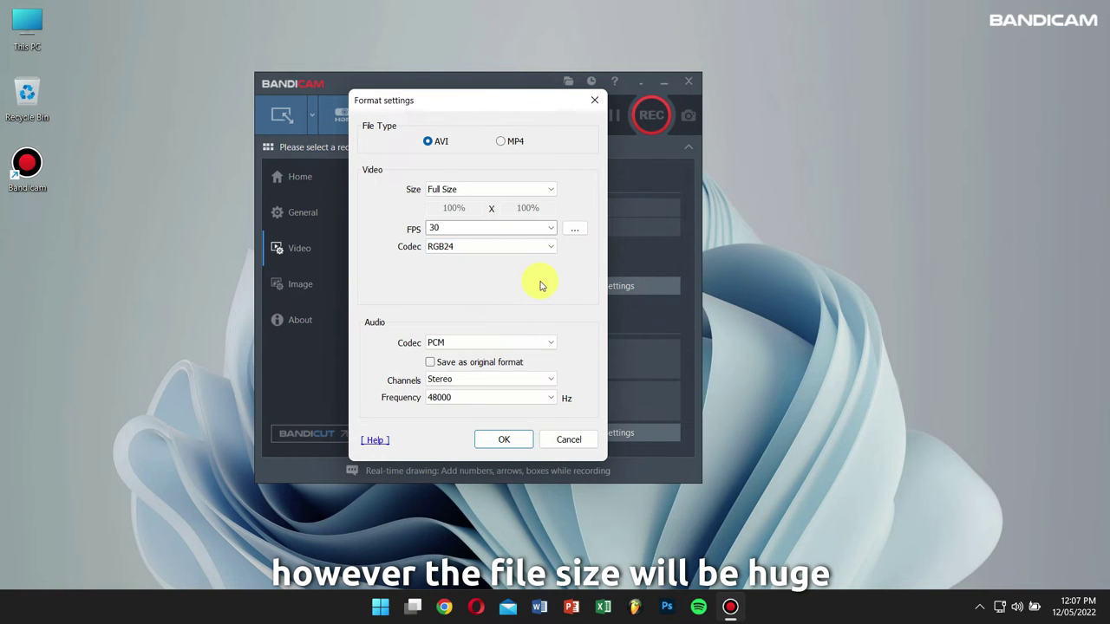
left_click(534, 250)
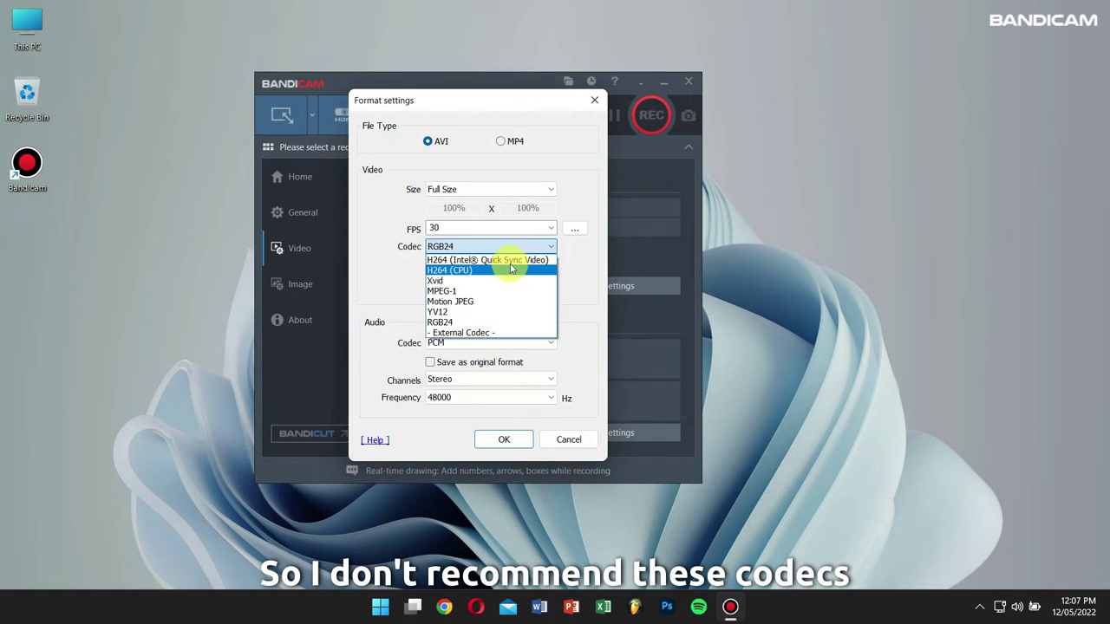
left_click(507, 261)
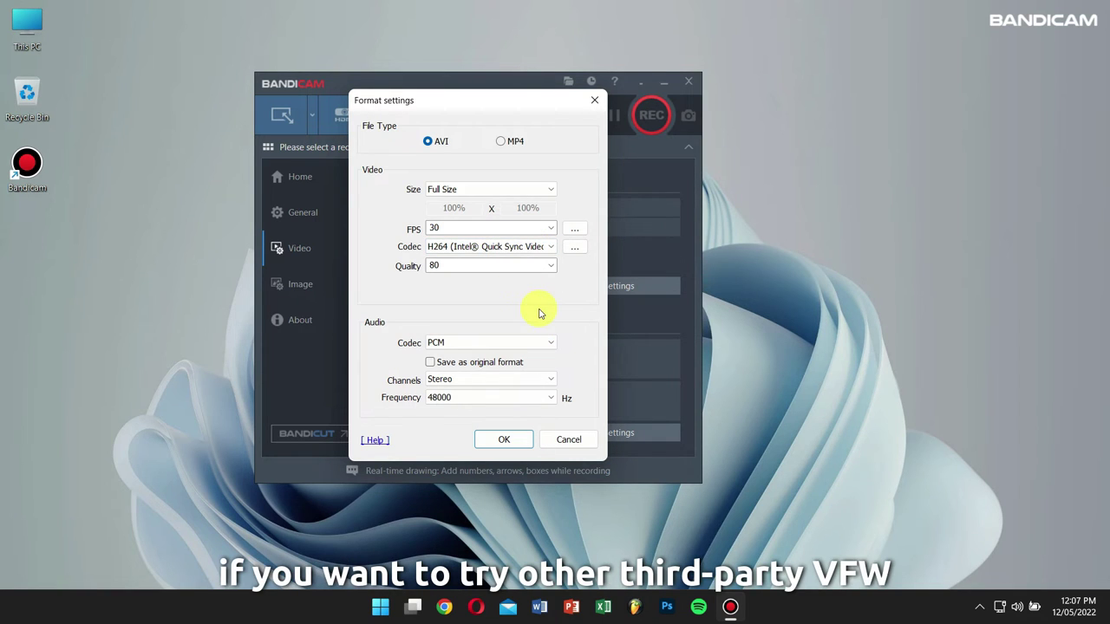
Preview the External Codec option, then discard the format changes and close Bandicam.
left_click(551, 249)
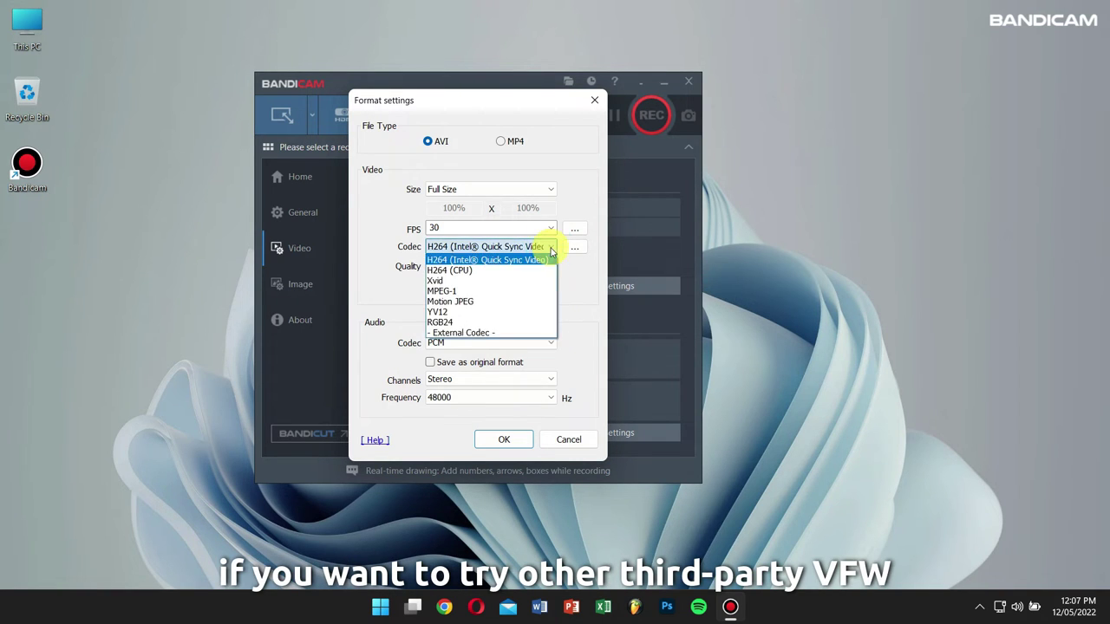
left_click(535, 334)
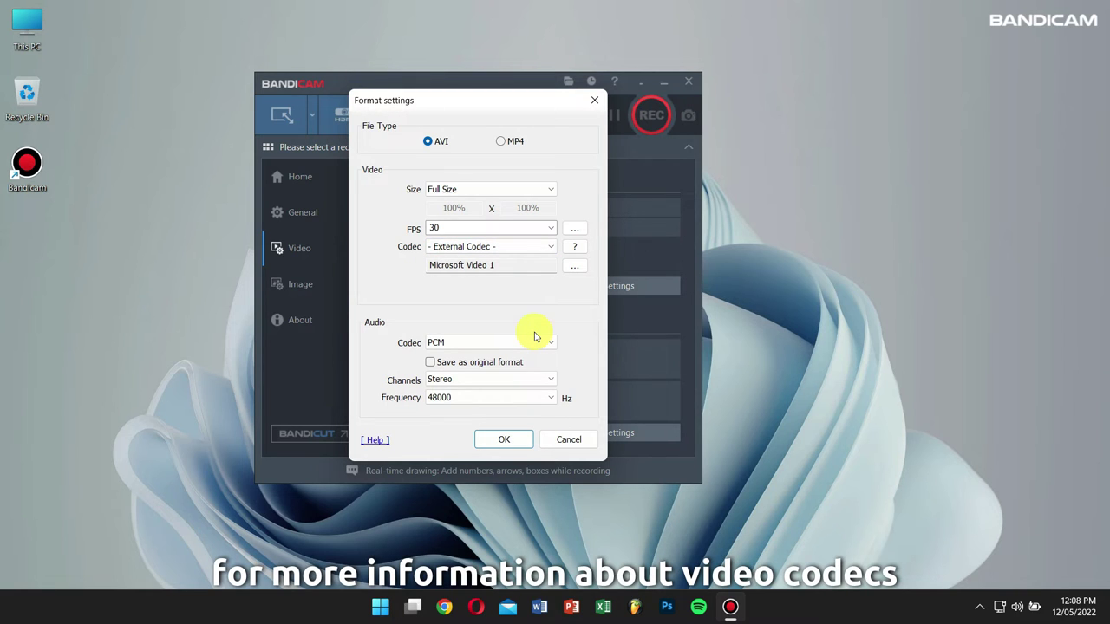
left_click(577, 445)
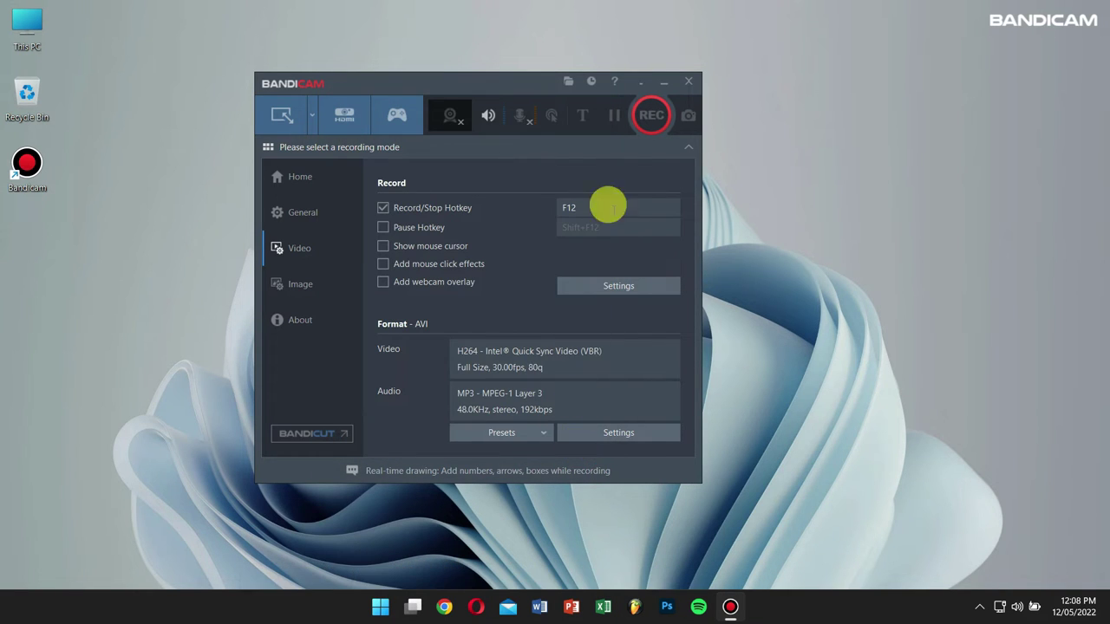
left_click(686, 82)
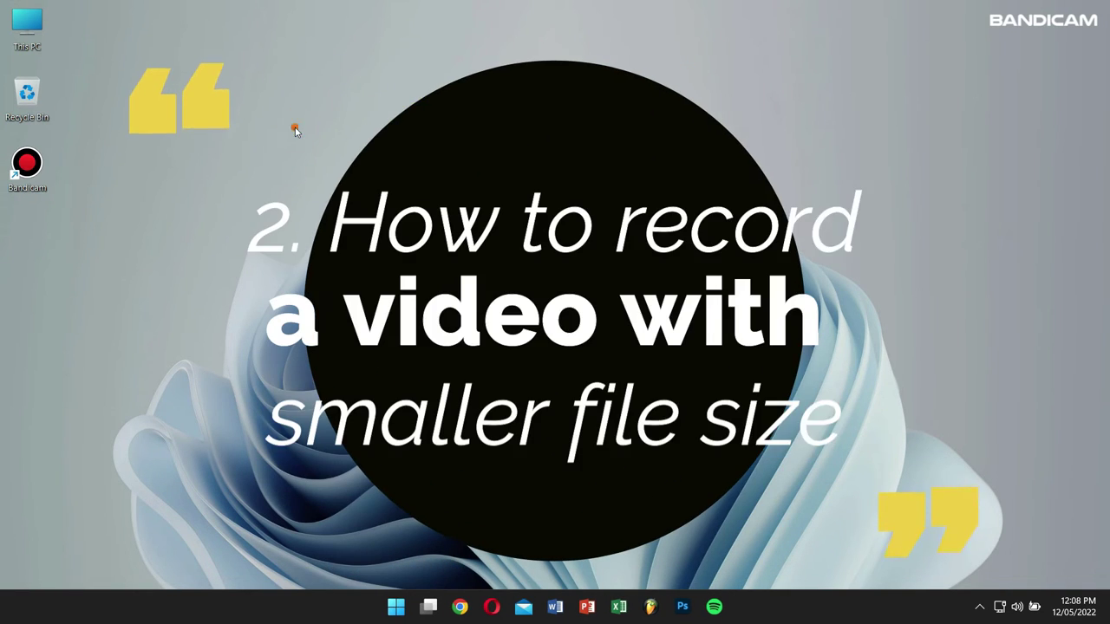
Refresh the desktop, relaunch Bandicam, and open the Video format settings.
right_click(296, 128)
left_click(357, 173)
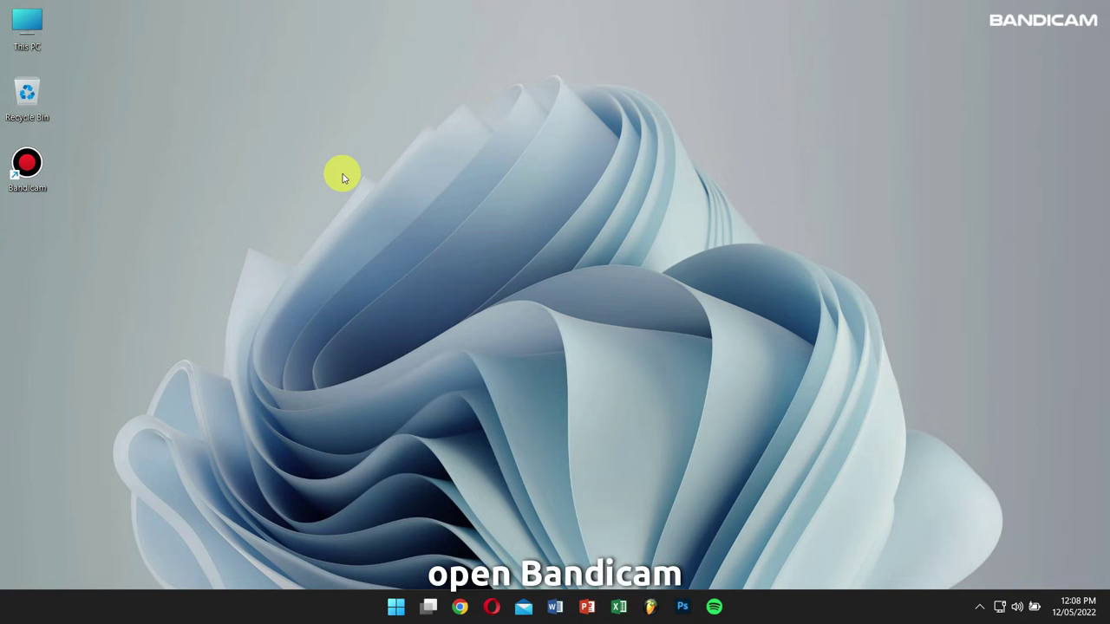
double_click(13, 162)
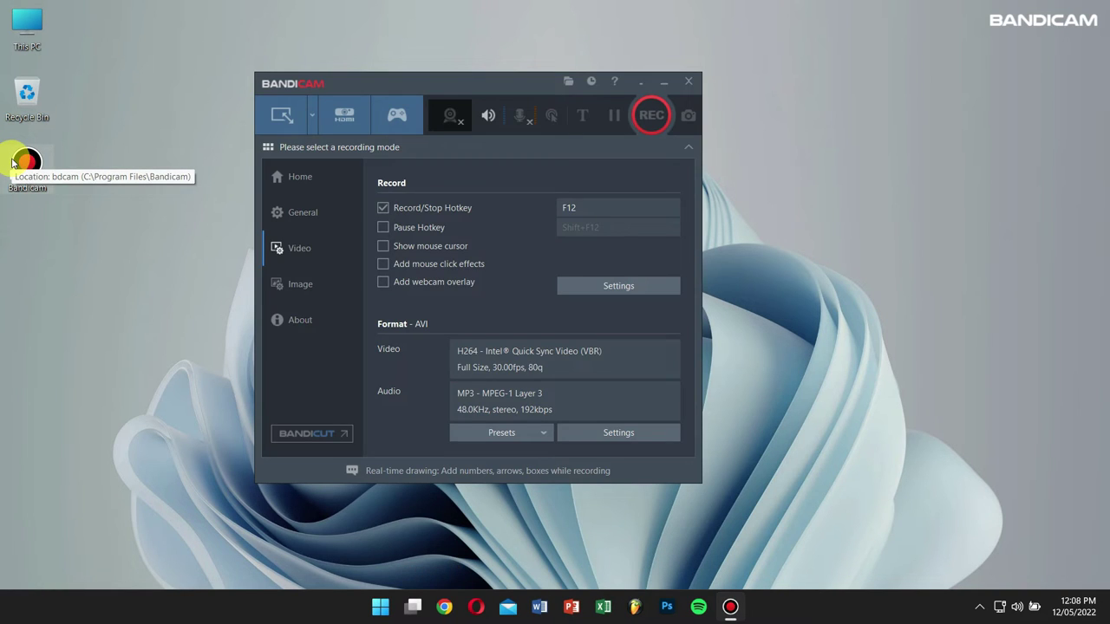
left_click(295, 248)
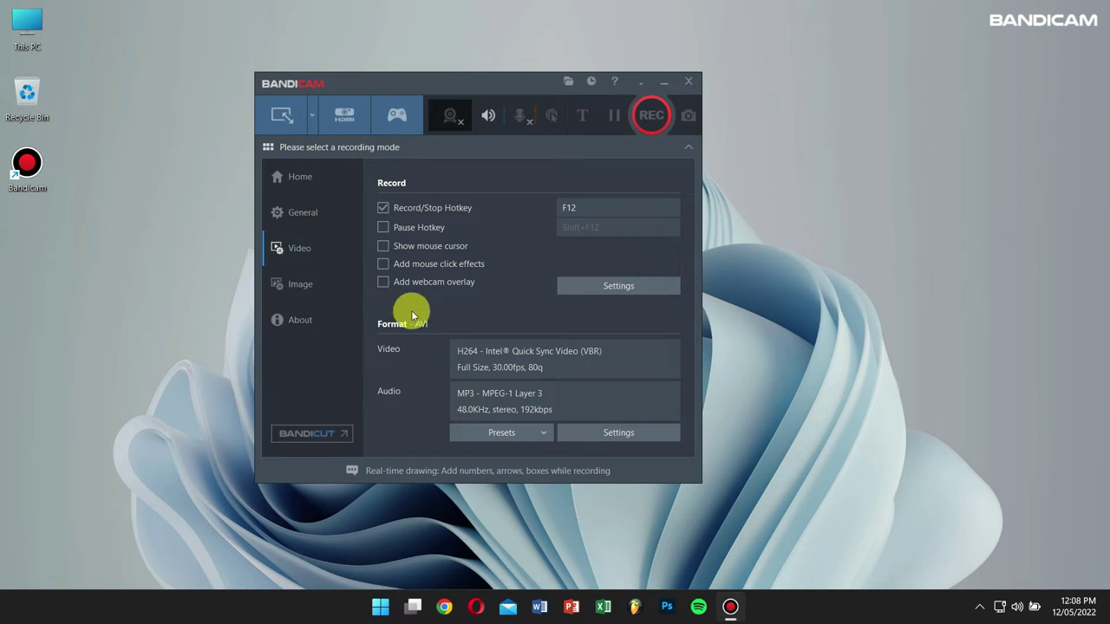
left_click(620, 432)
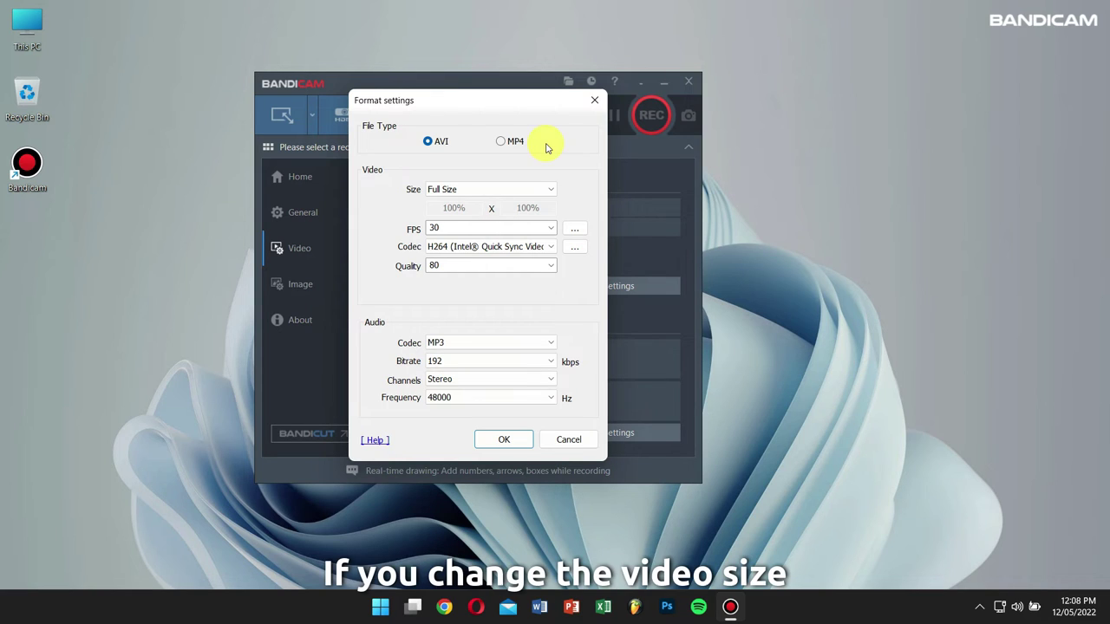
Switch the file type to MP4 with Half Size video at 15 FPS.
left_click(511, 142)
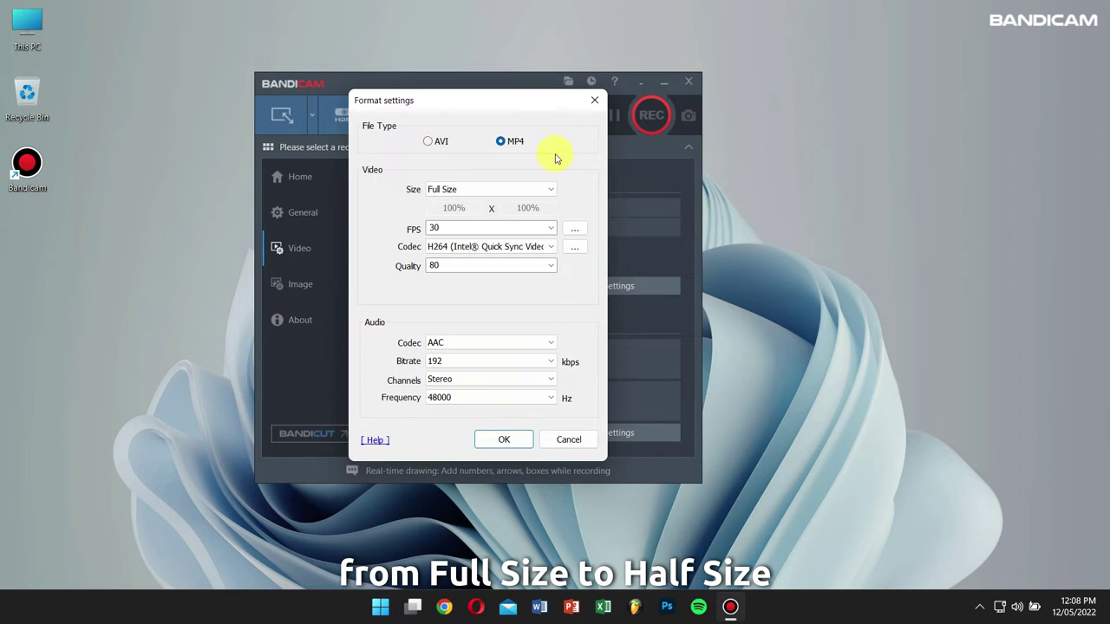
left_click(515, 191)
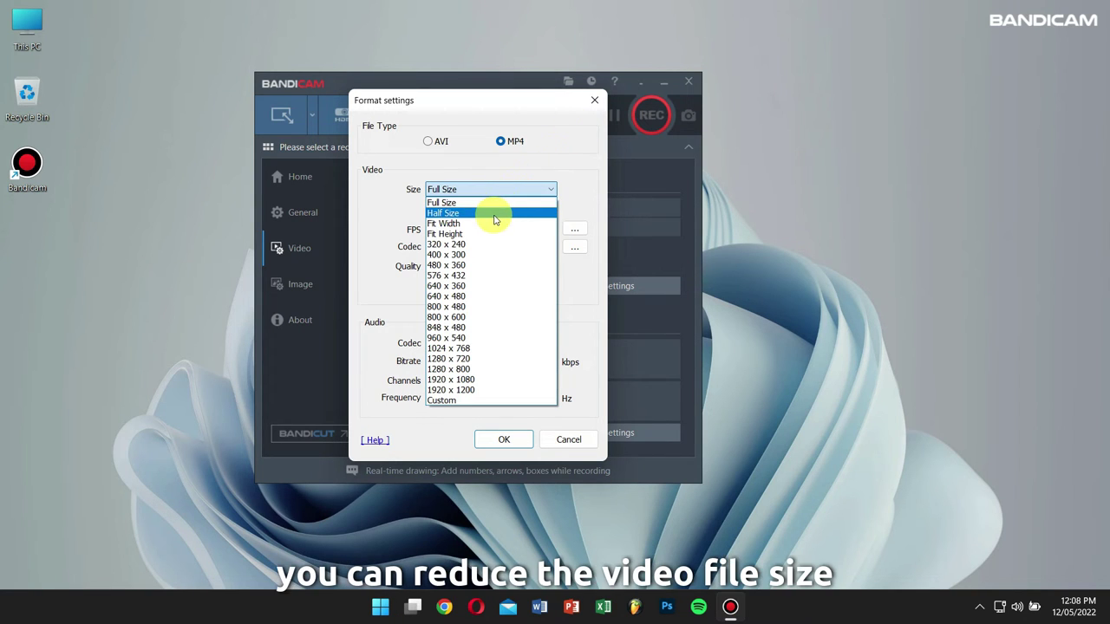
left_click(493, 213)
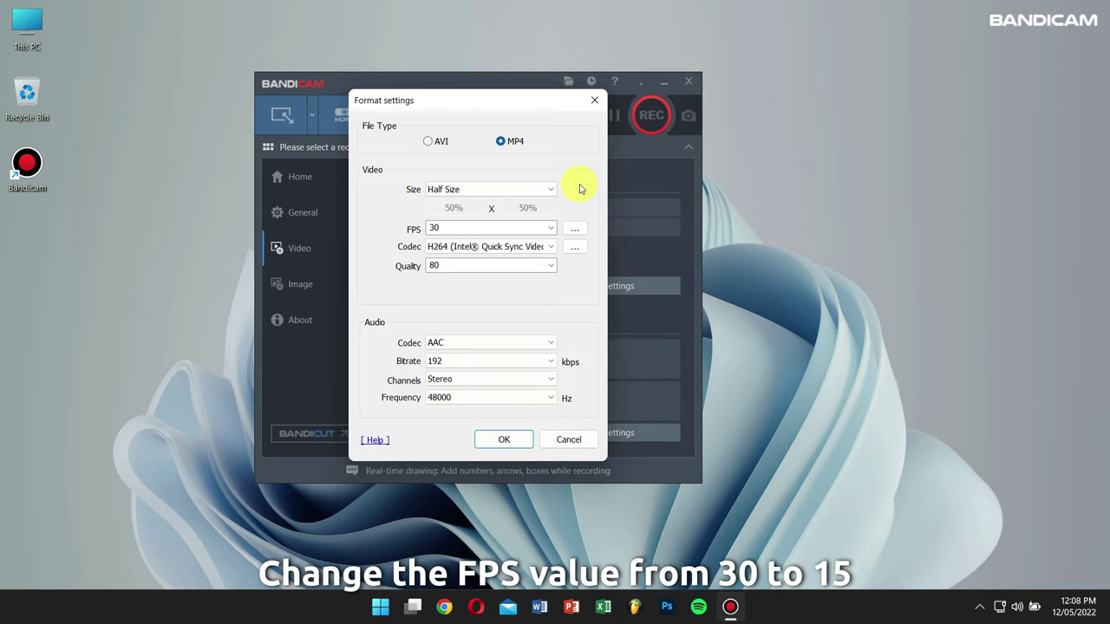
left_click(550, 229)
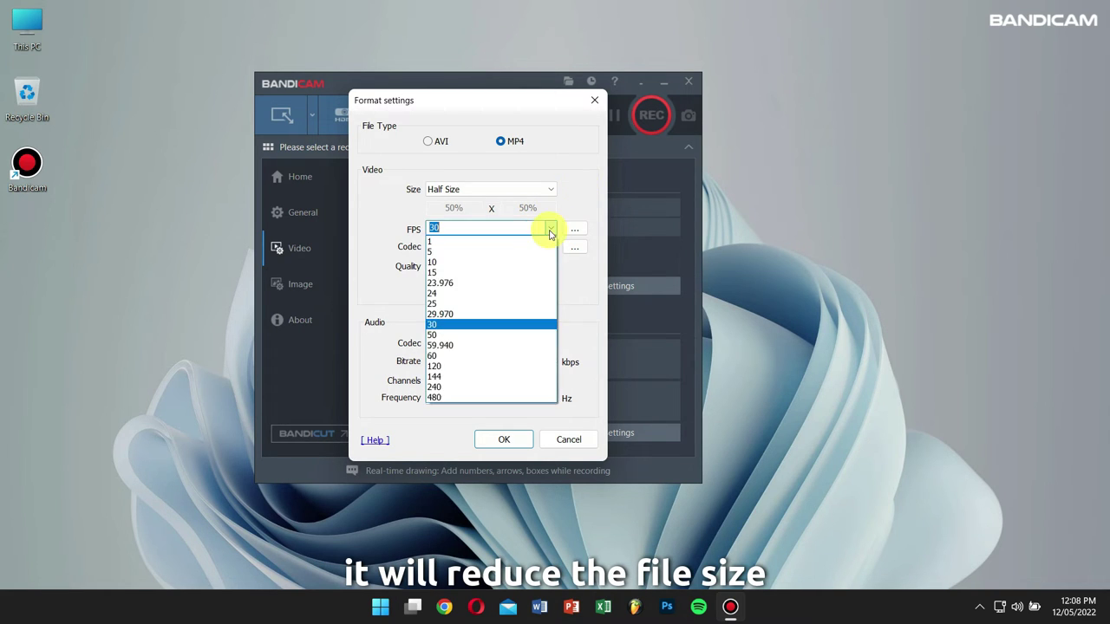
left_click(489, 267)
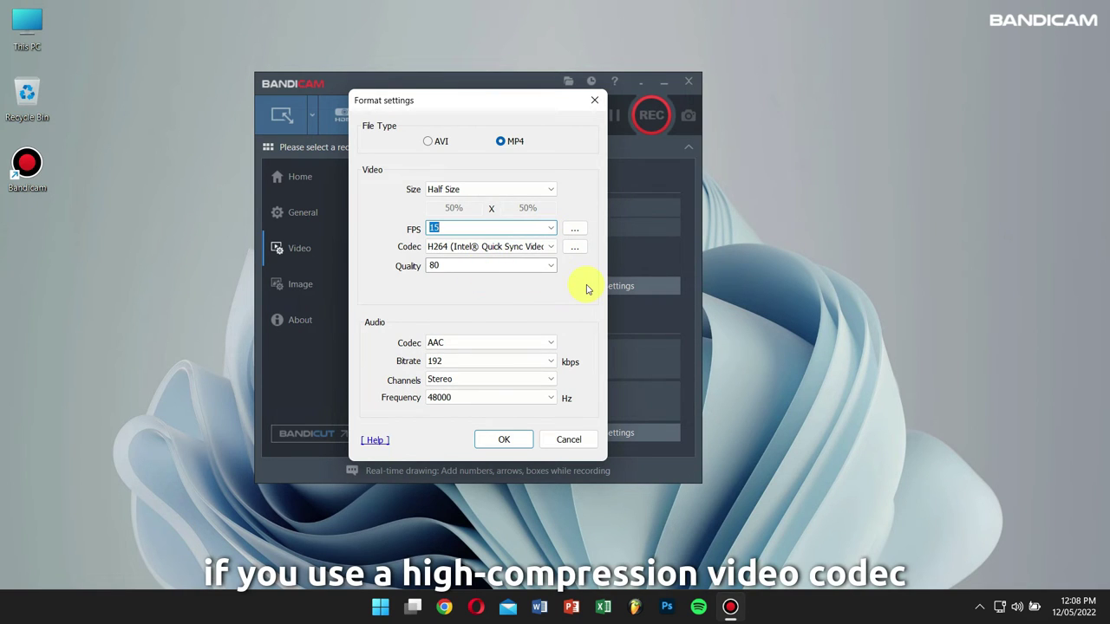
Keep H264 Quick Sync, set quality to 40, then cancel the changes.
left_click(549, 247)
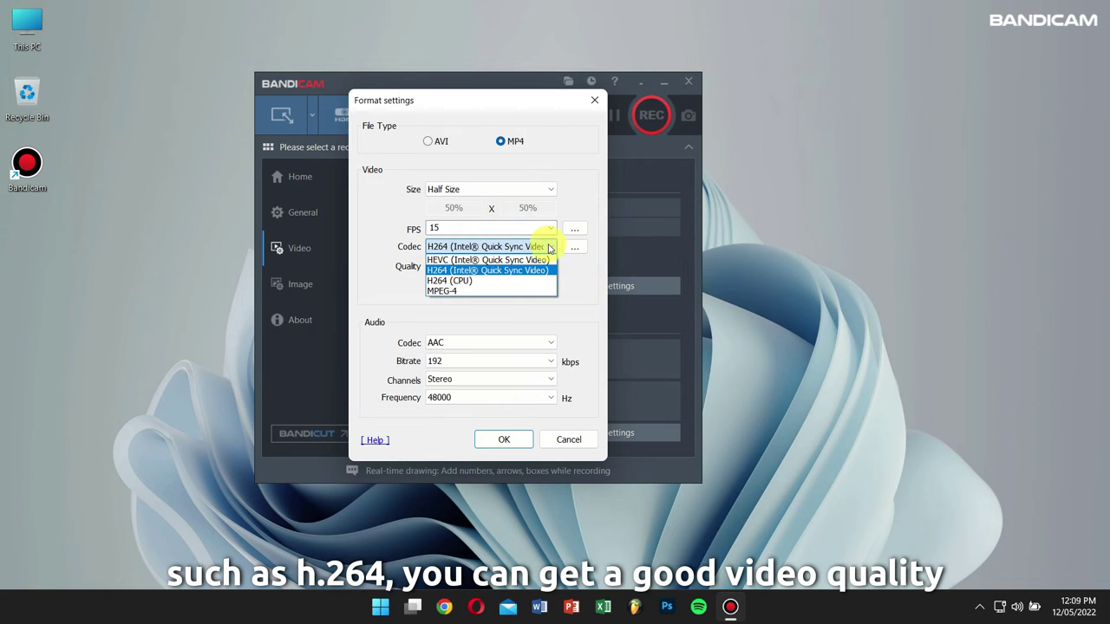
left_click(511, 270)
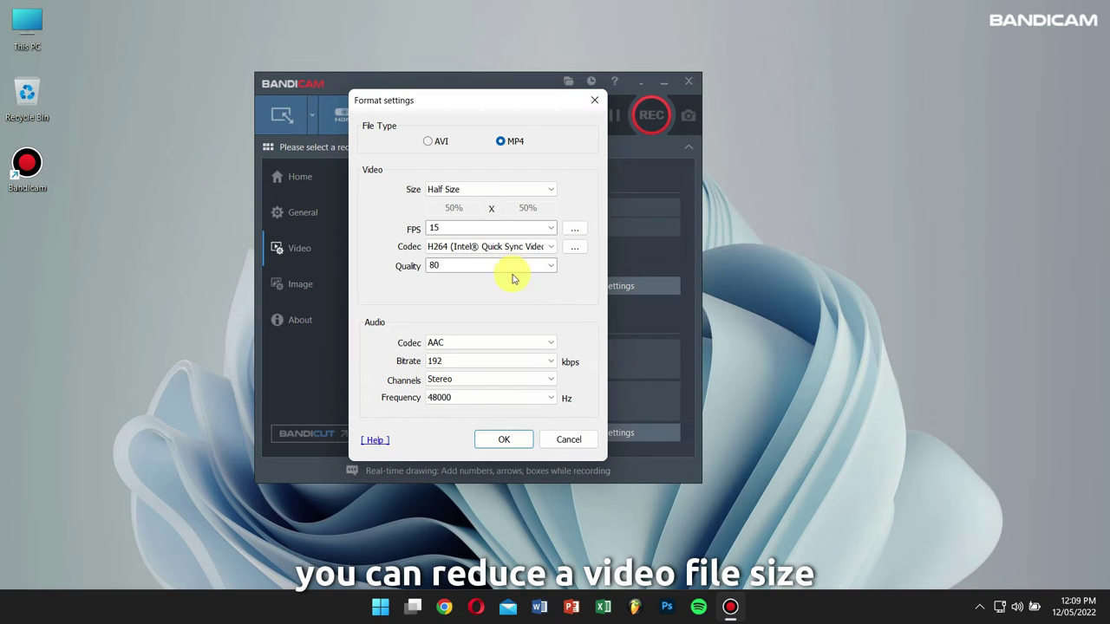
left_click(548, 267)
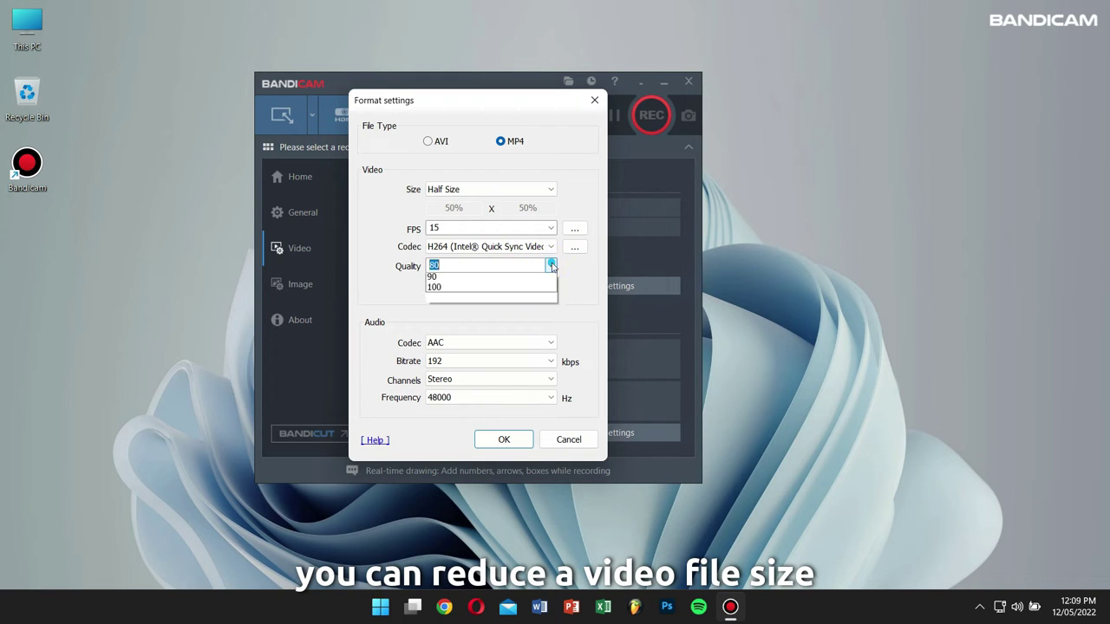
left_click(491, 312)
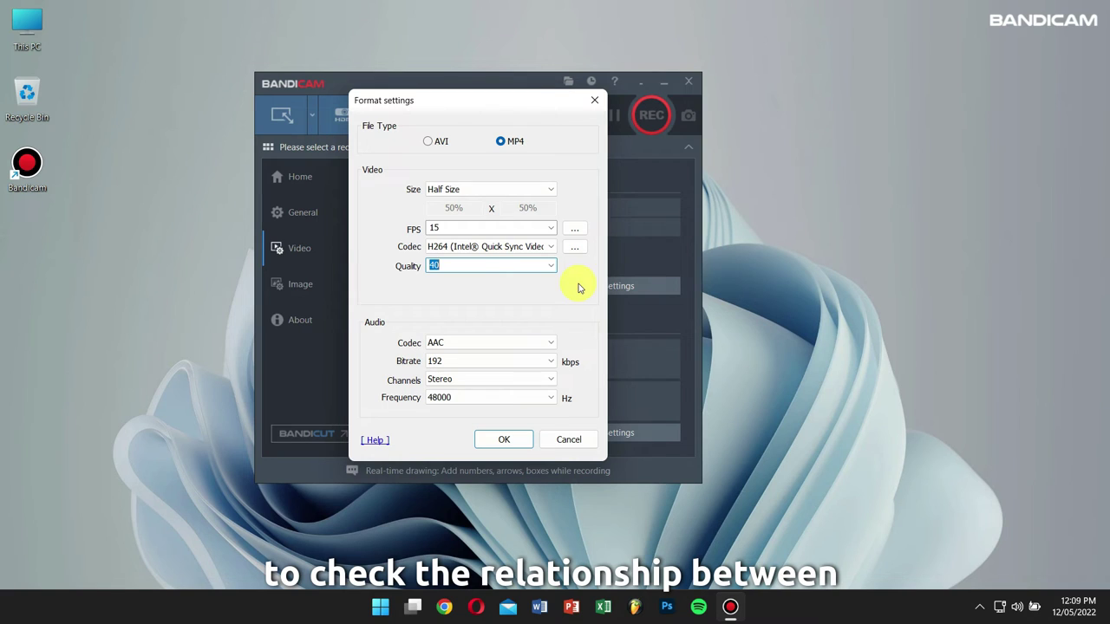
left_click(568, 440)
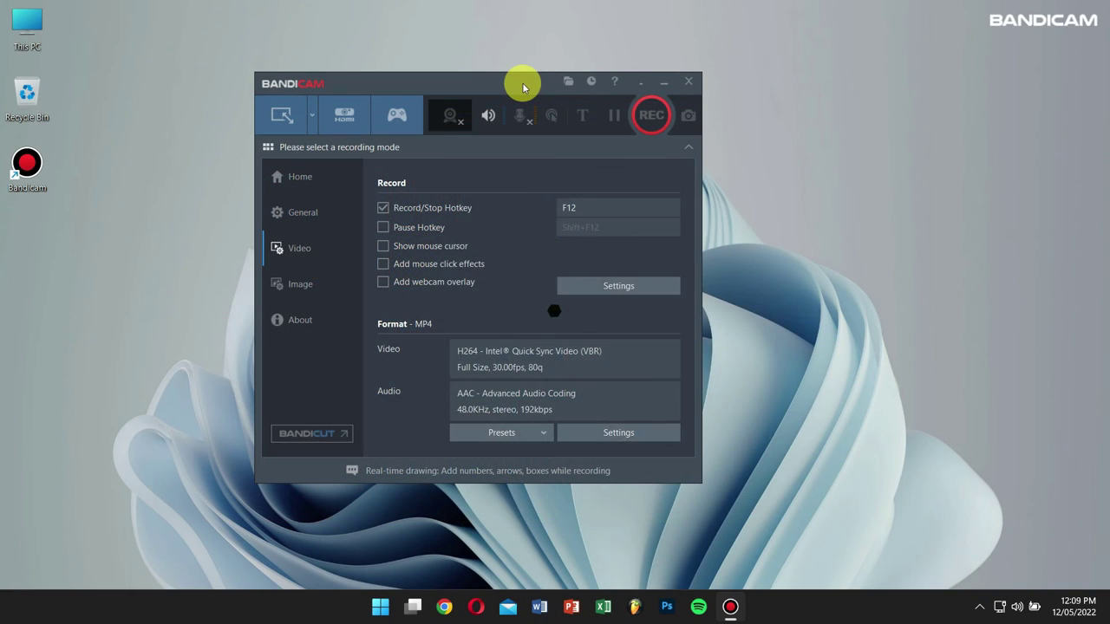
left_click(688, 80)
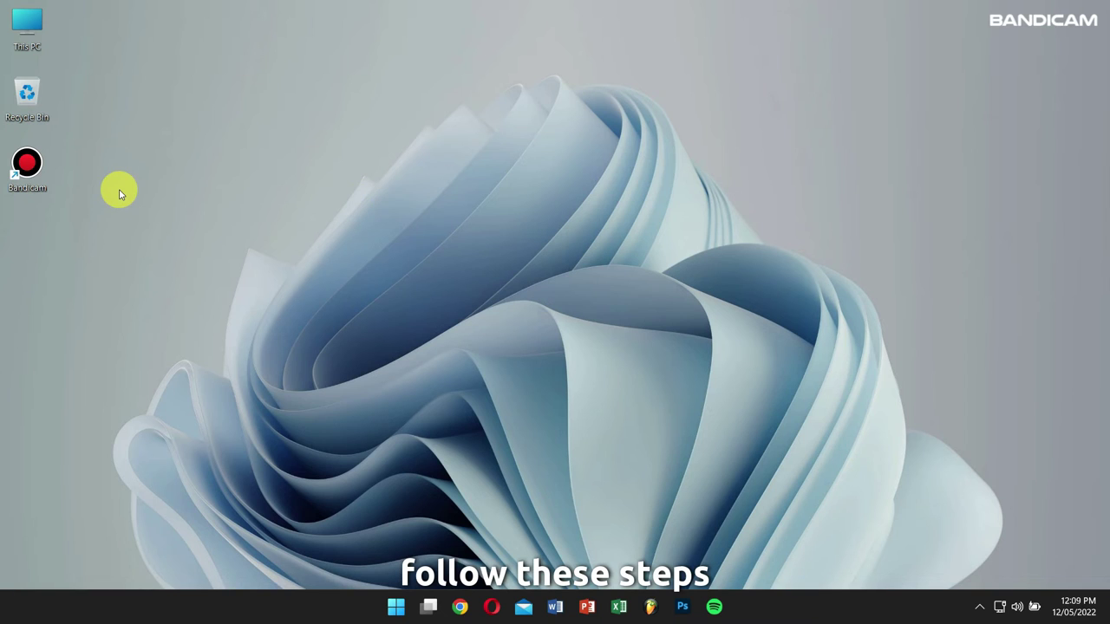
double_click(27, 173)
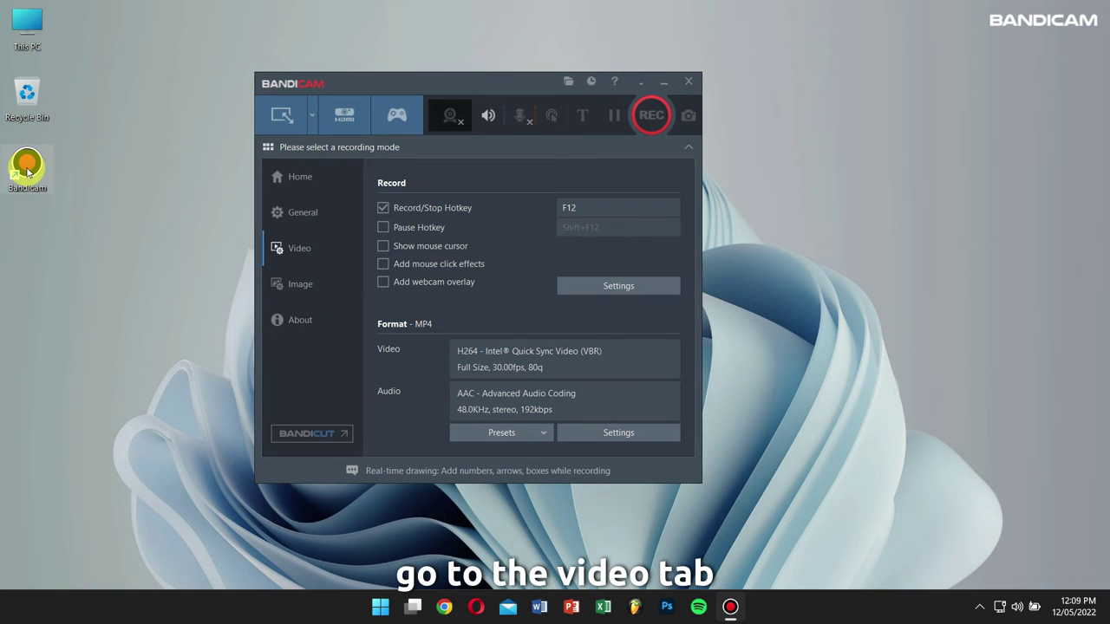
left_click(304, 250)
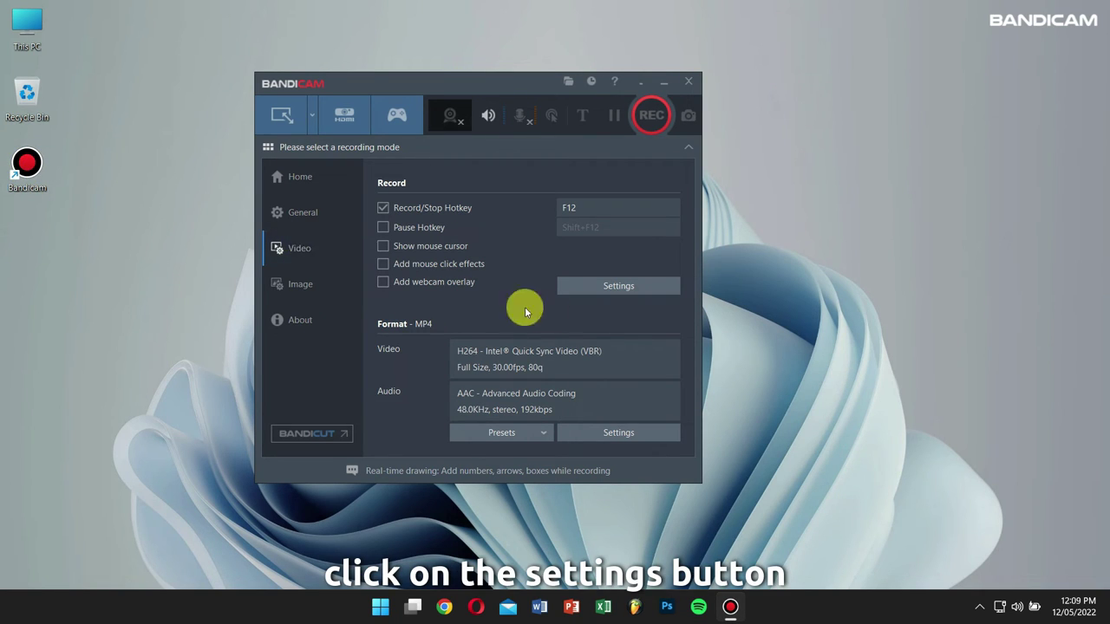
Reopen Format settings and set MP4 at Full Size with 60 FPS.
left_click(594, 436)
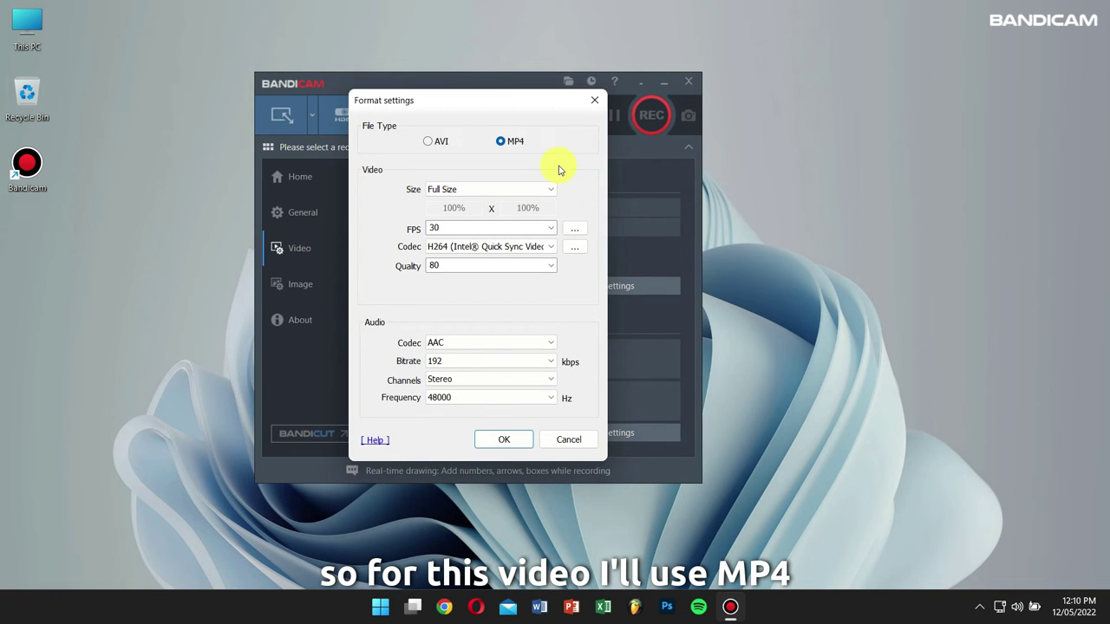
left_click(510, 142)
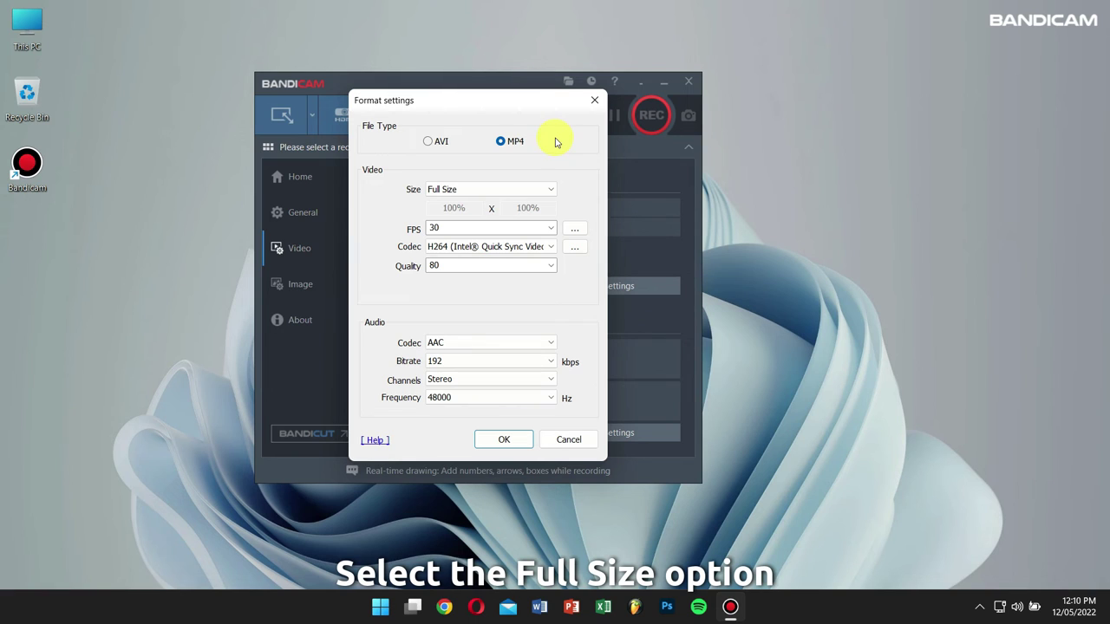
left_click(535, 189)
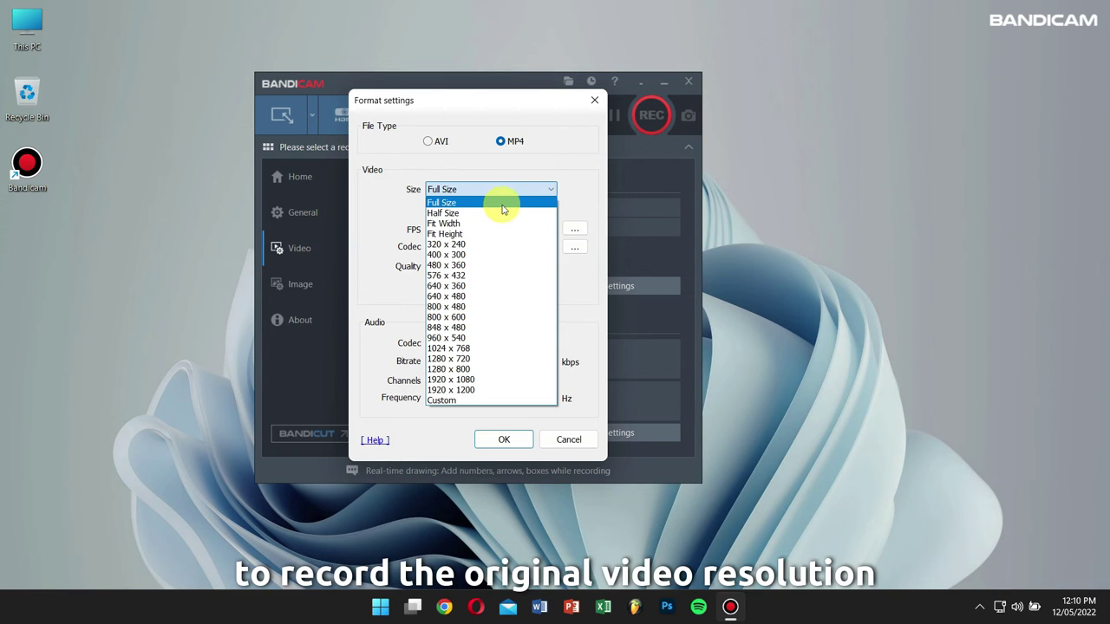
left_click(465, 205)
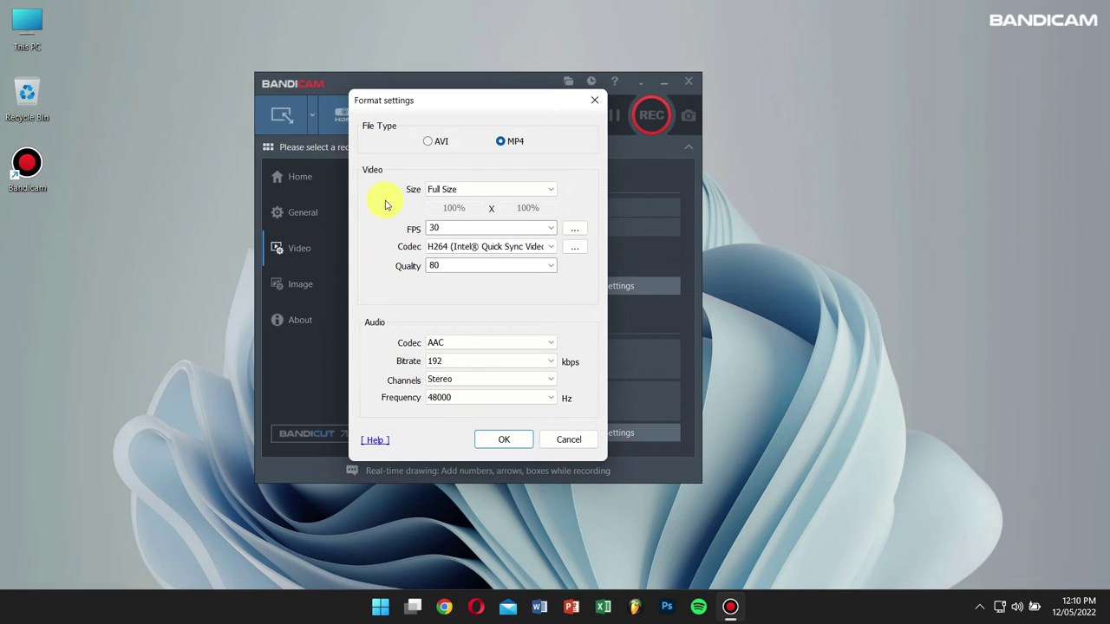
left_click(551, 229)
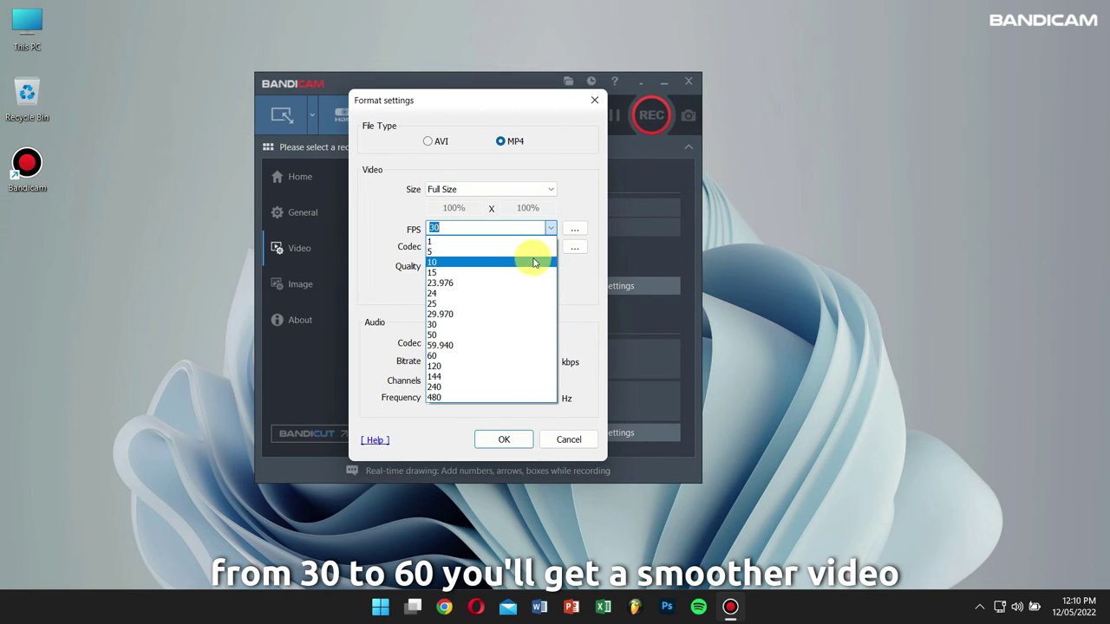
left_click(467, 356)
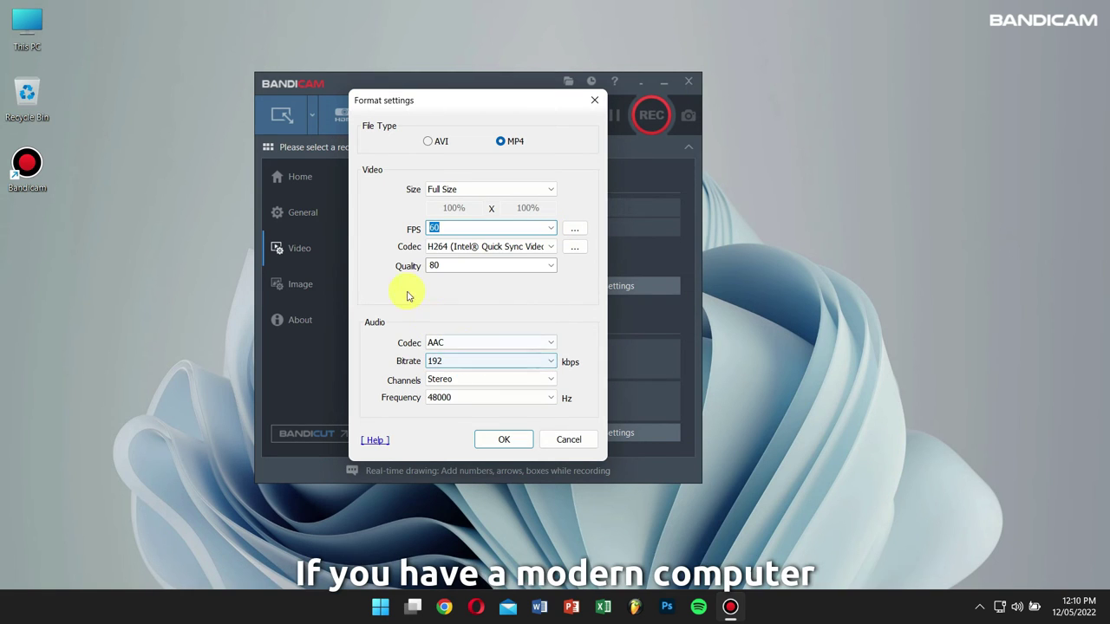
left_click(388, 257)
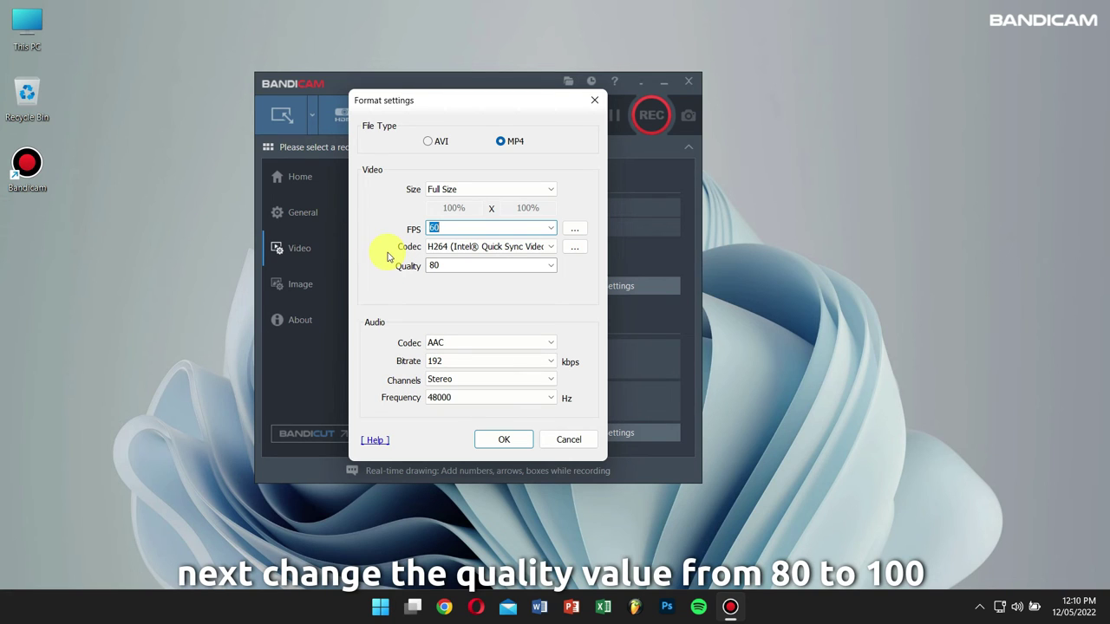
Set the video quality to 100.
left_click(552, 269)
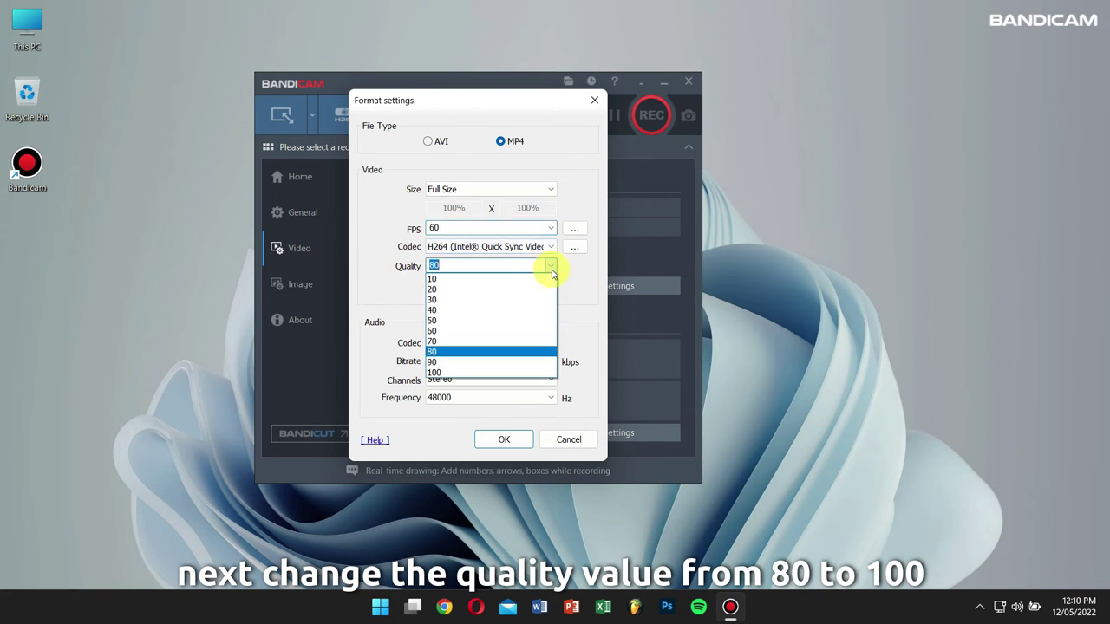
left_click(463, 374)
left_click(381, 274)
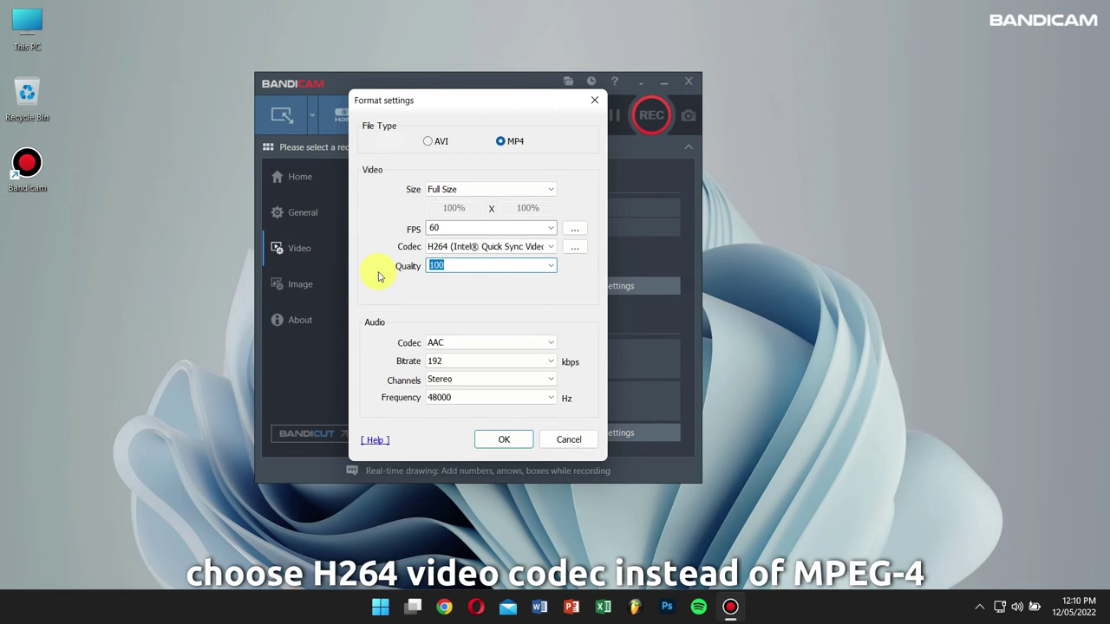
Confirm H264 (Intel Quick Sync Video) as the video codec.
left_click(550, 247)
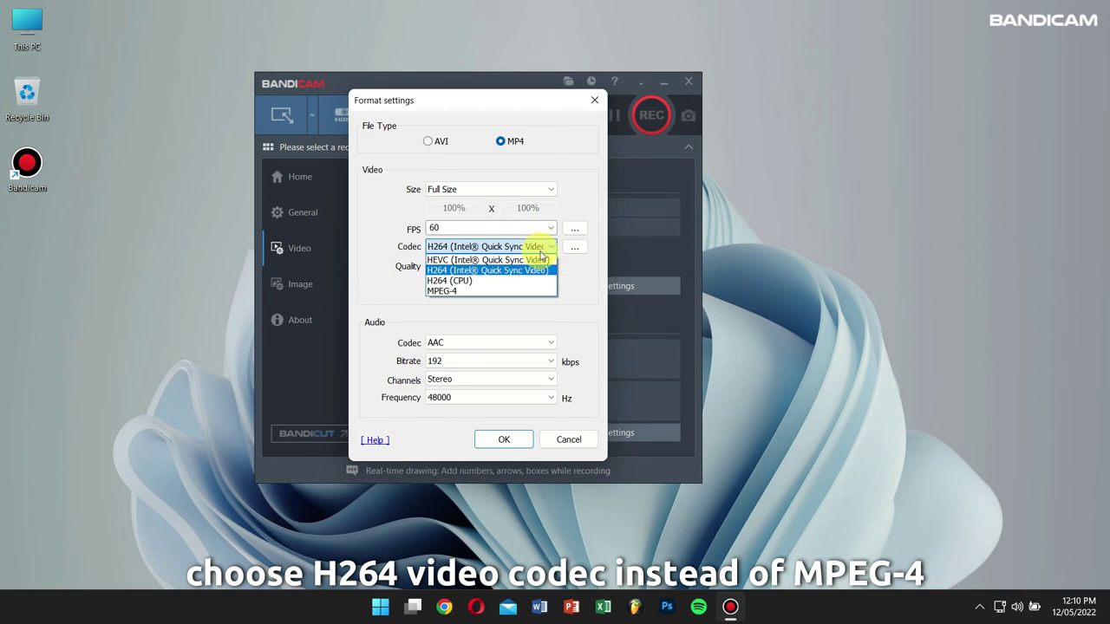
left_click(497, 271)
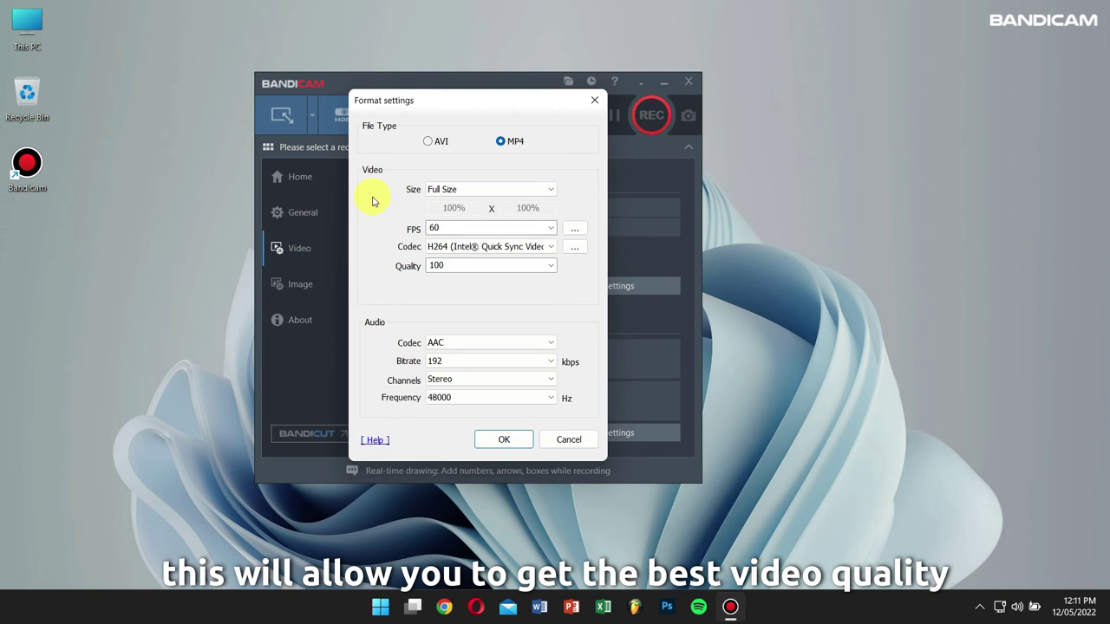
left_click(554, 247)
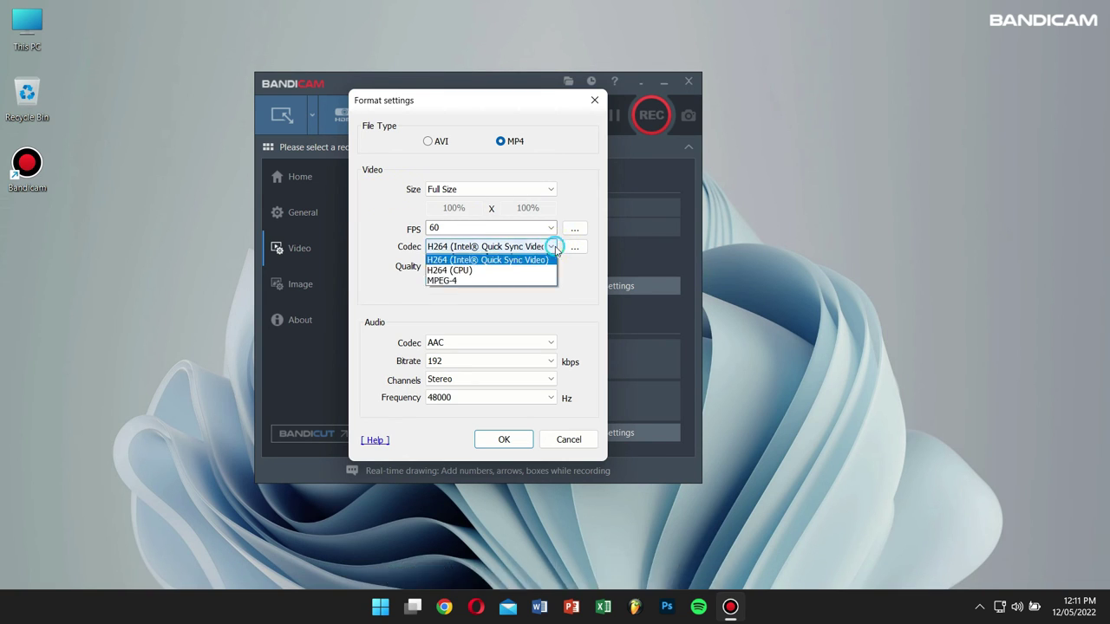
left_click(577, 308)
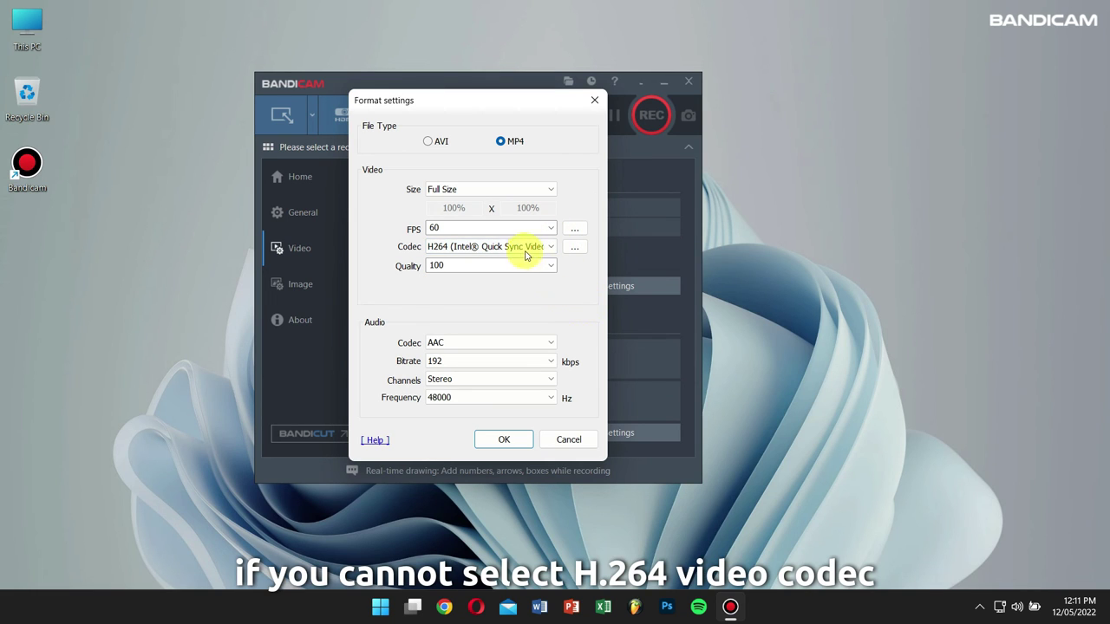
left_click(457, 247)
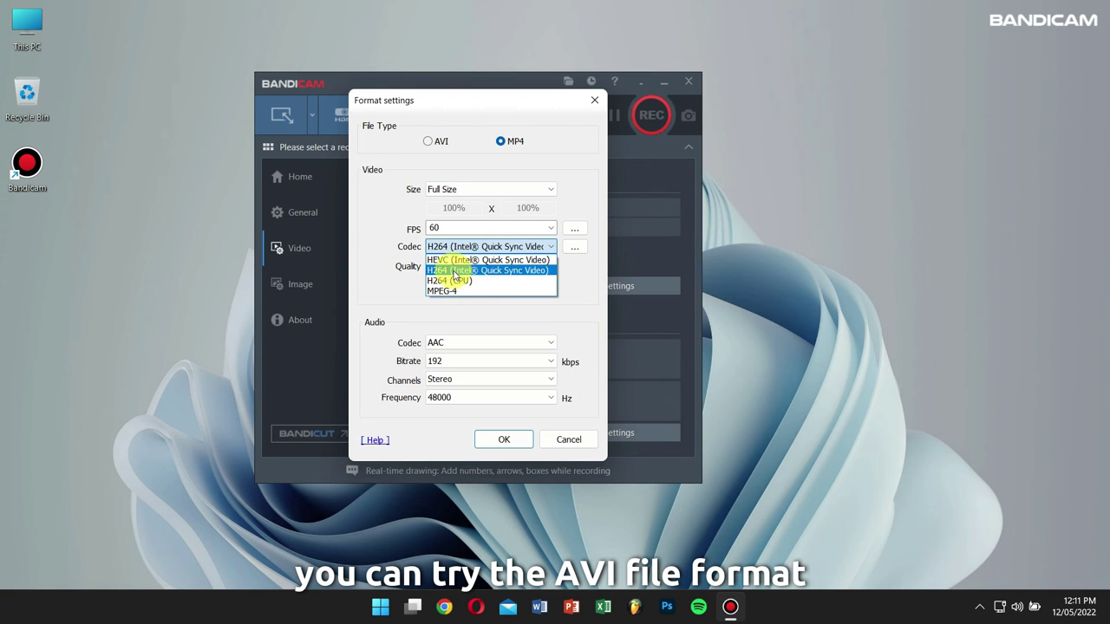
left_click(382, 246)
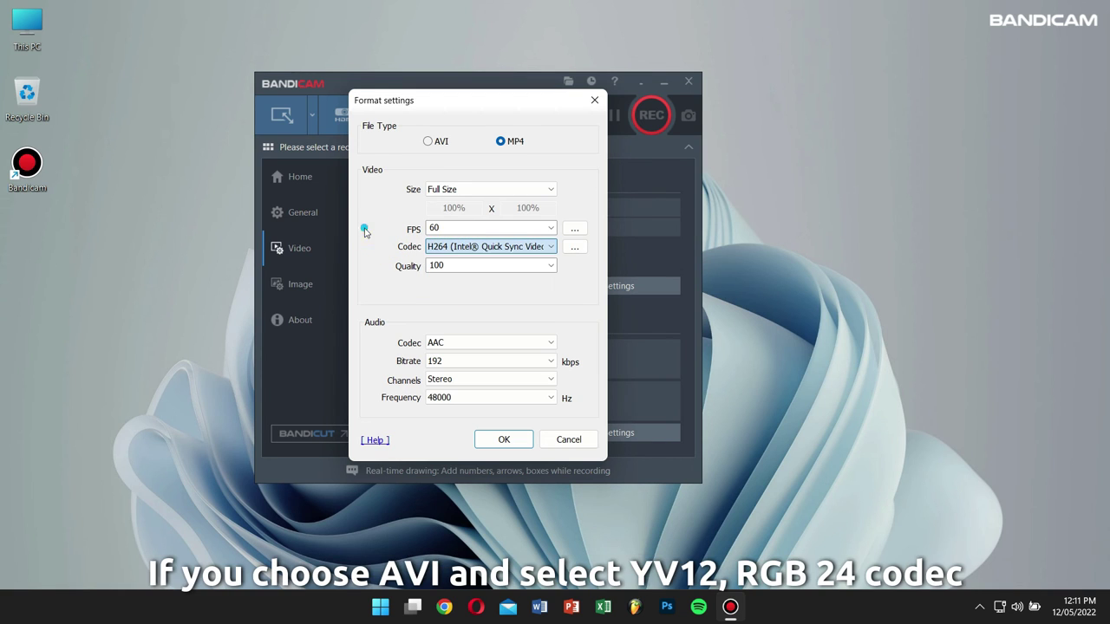
Switch the file type to AVI and try the YV12 and RGB24 codecs.
left_click(429, 143)
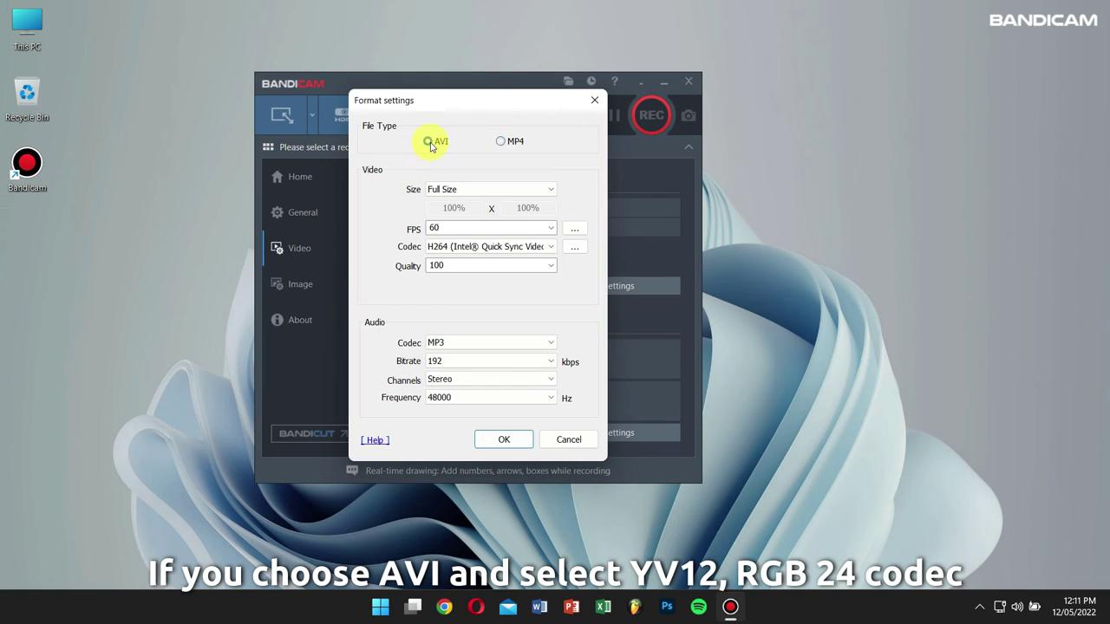
left_click(483, 247)
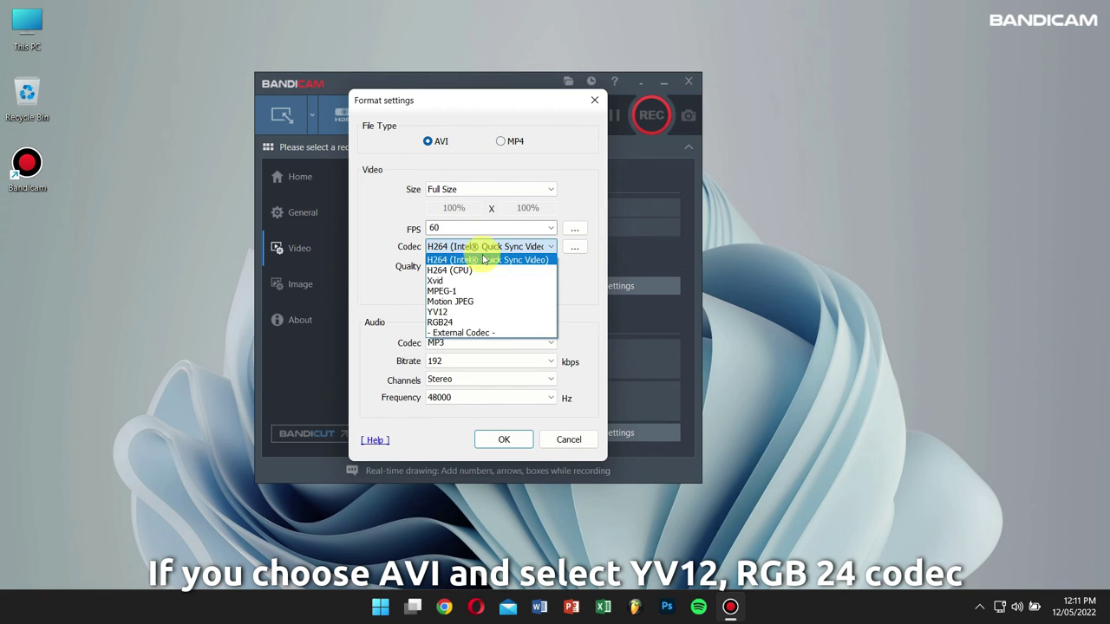
left_click(484, 312)
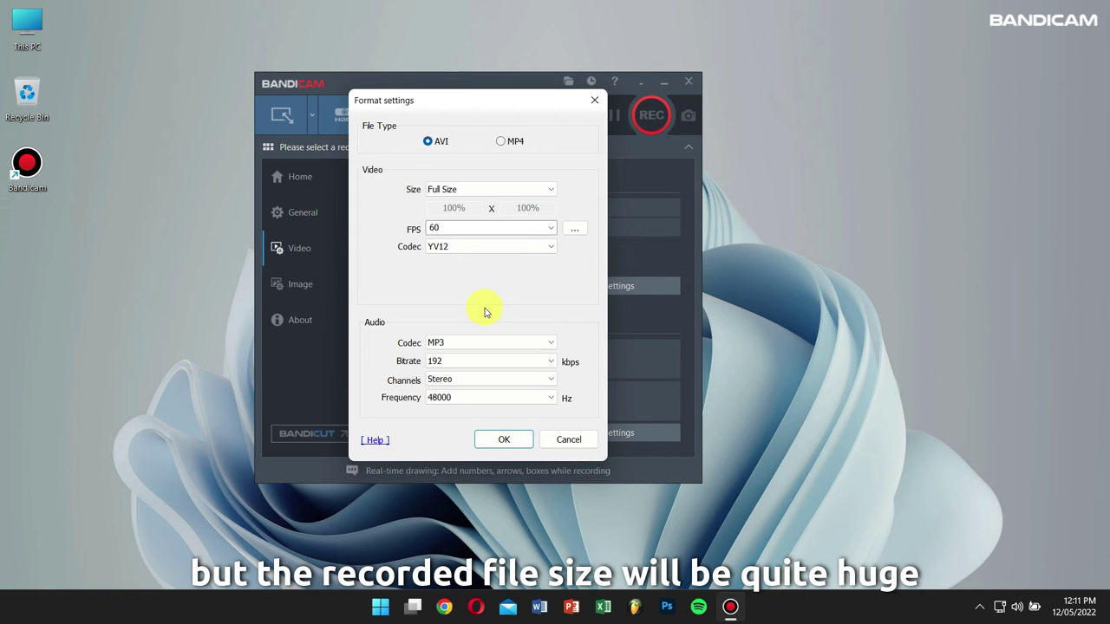
left_click(550, 246)
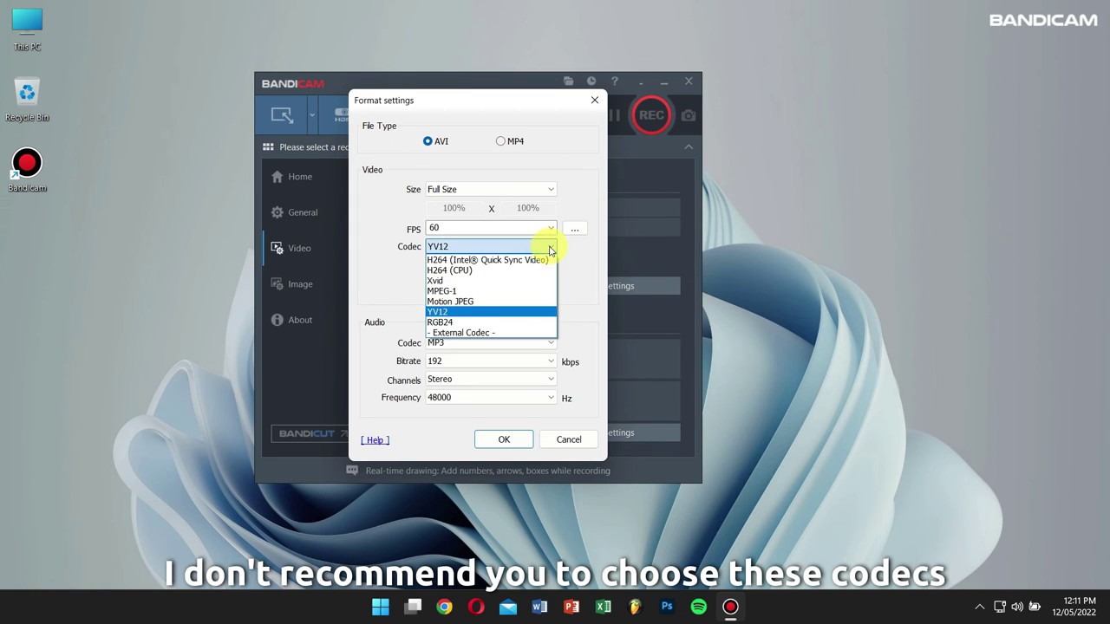
left_click(513, 322)
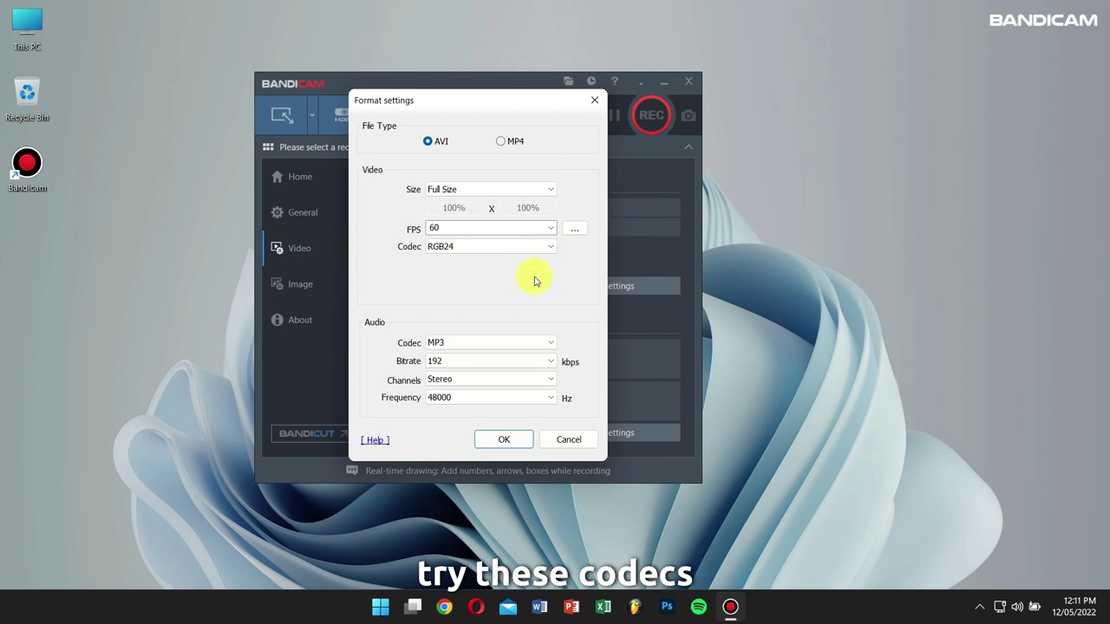
Return to YV12, then pick the External Codec option.
left_click(527, 246)
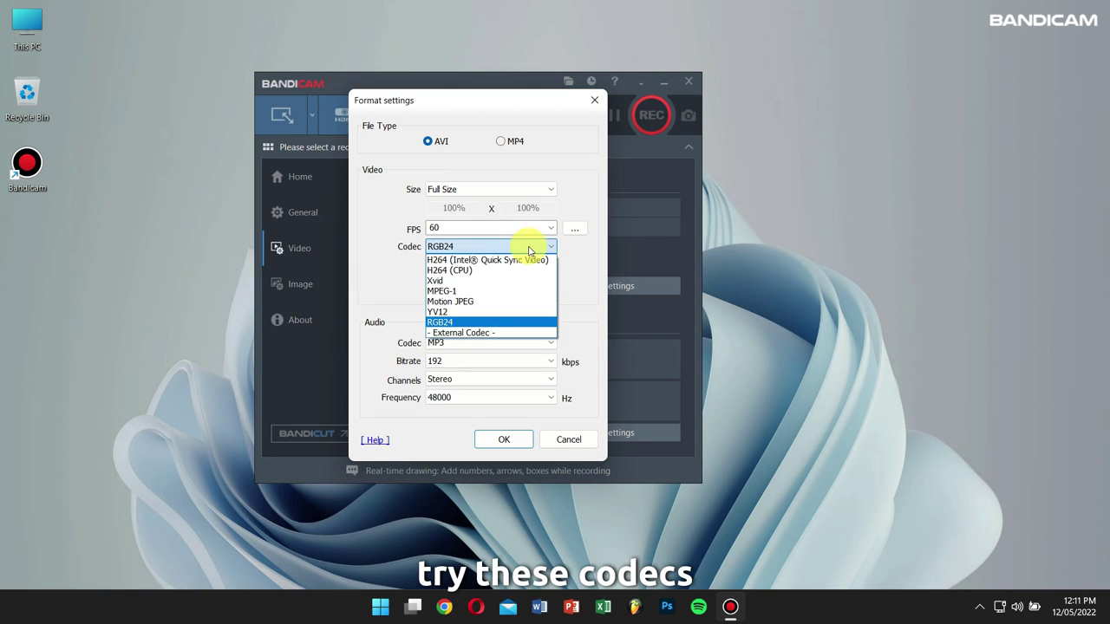
left_click(508, 312)
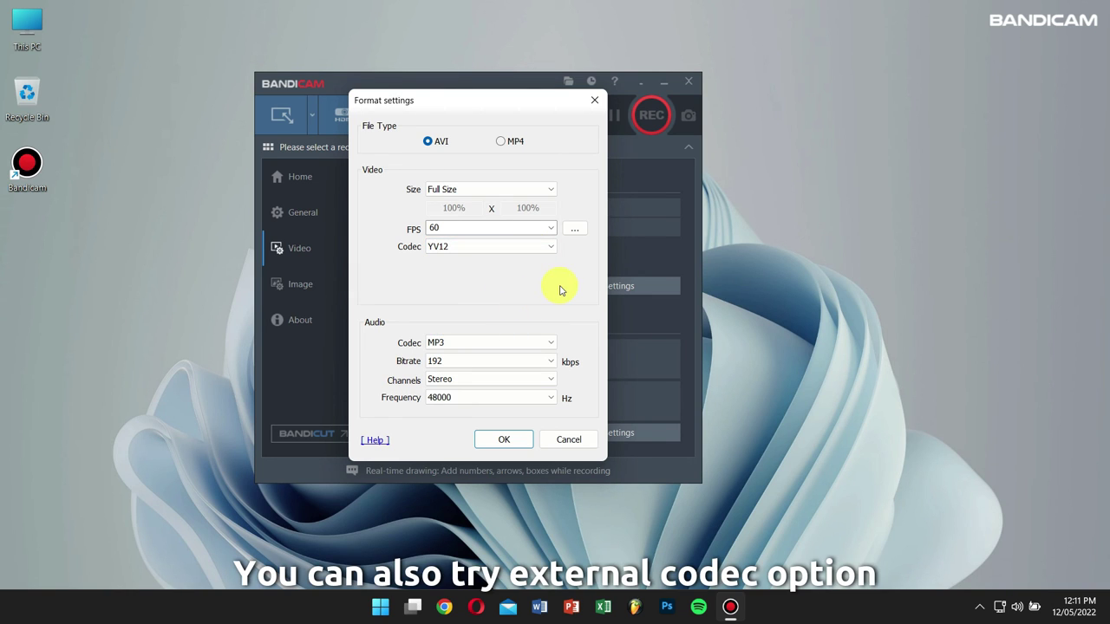
left_click(537, 246)
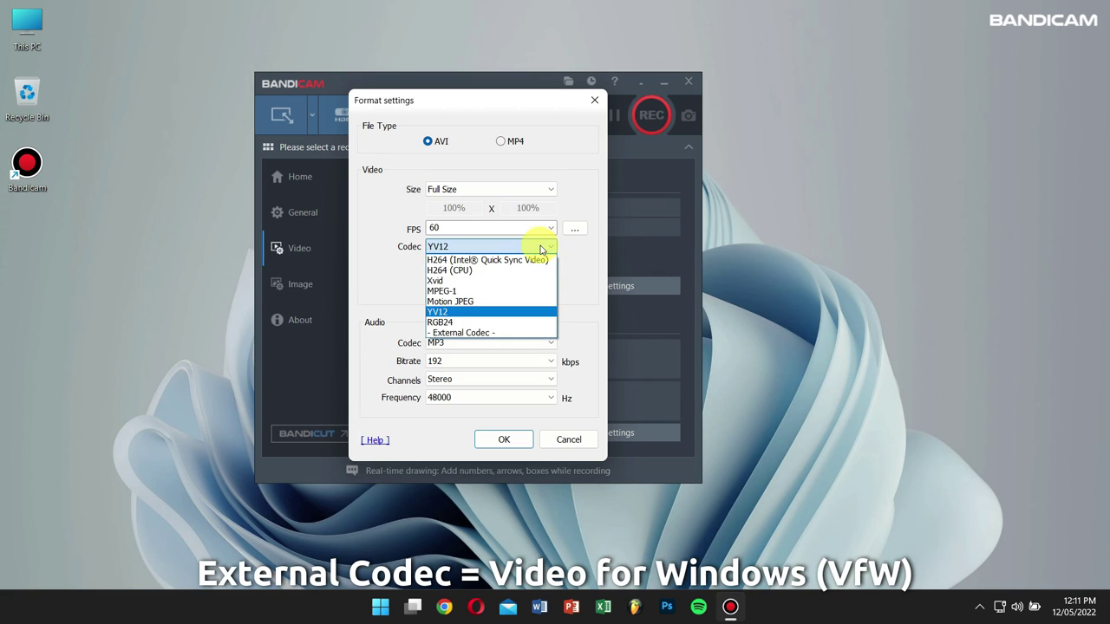
left_click(517, 334)
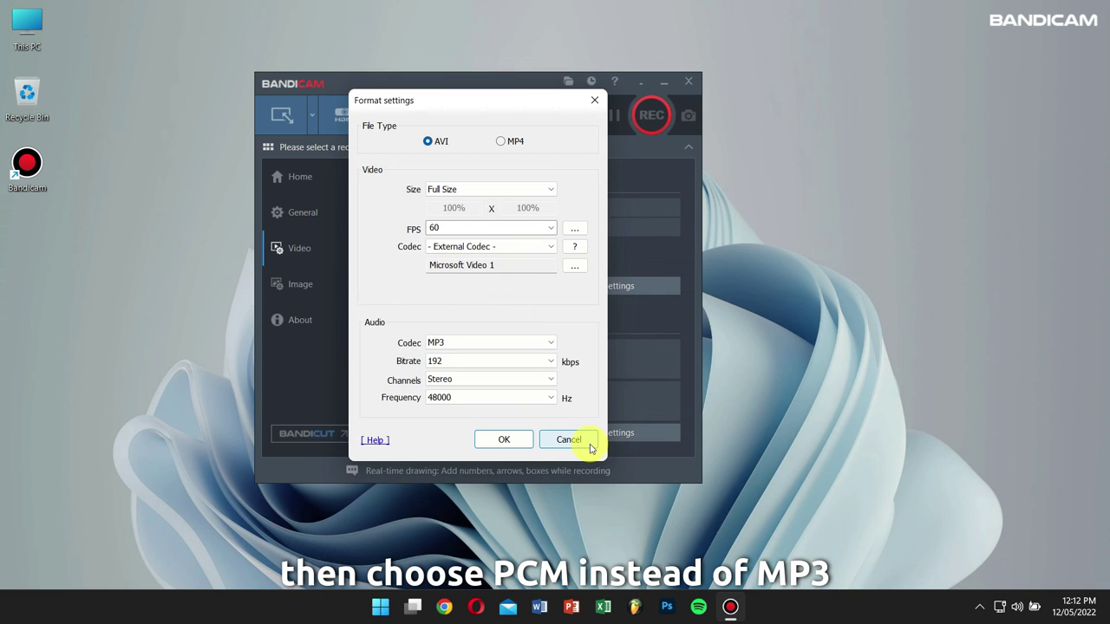
Change the audio codec to PCM and check the size and 60 FPS fields.
left_click(529, 344)
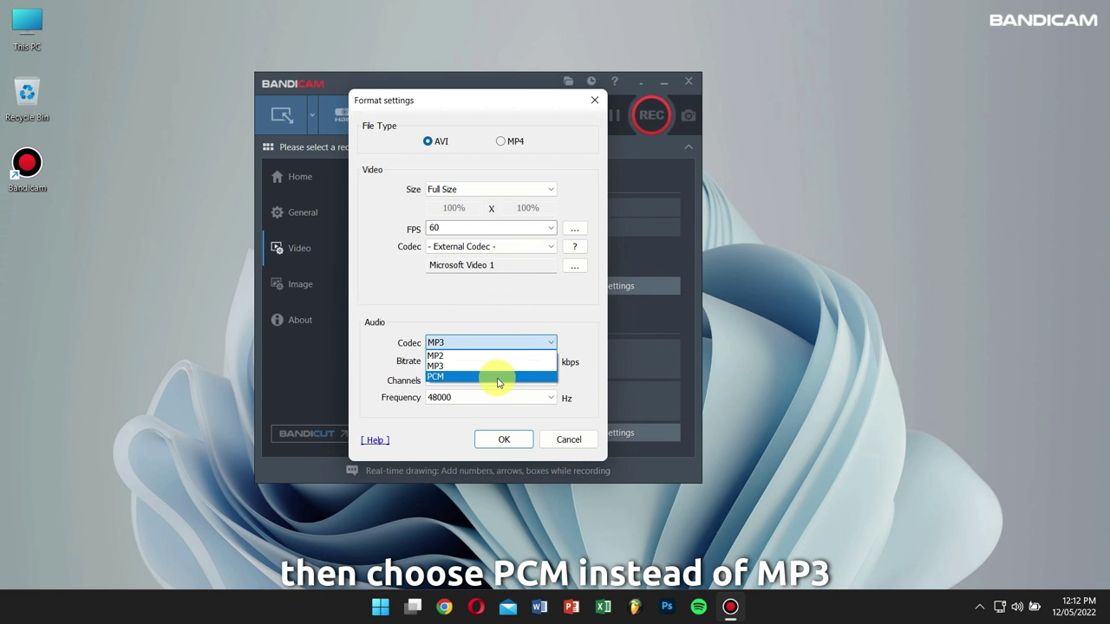
left_click(499, 378)
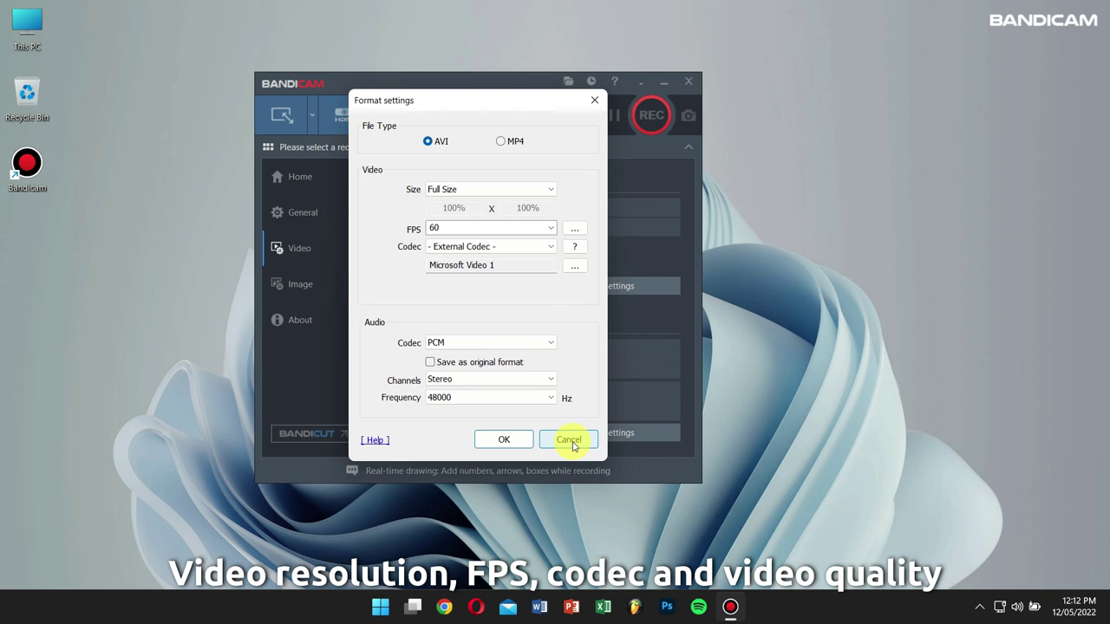
left_click(426, 192)
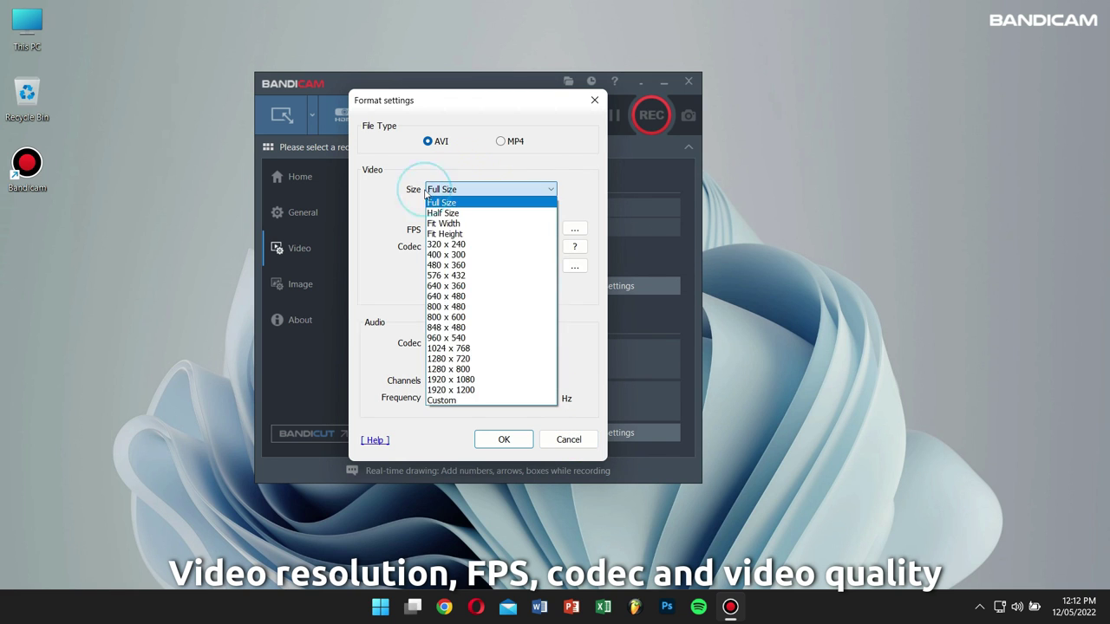
left_click(396, 195)
double_click(434, 227)
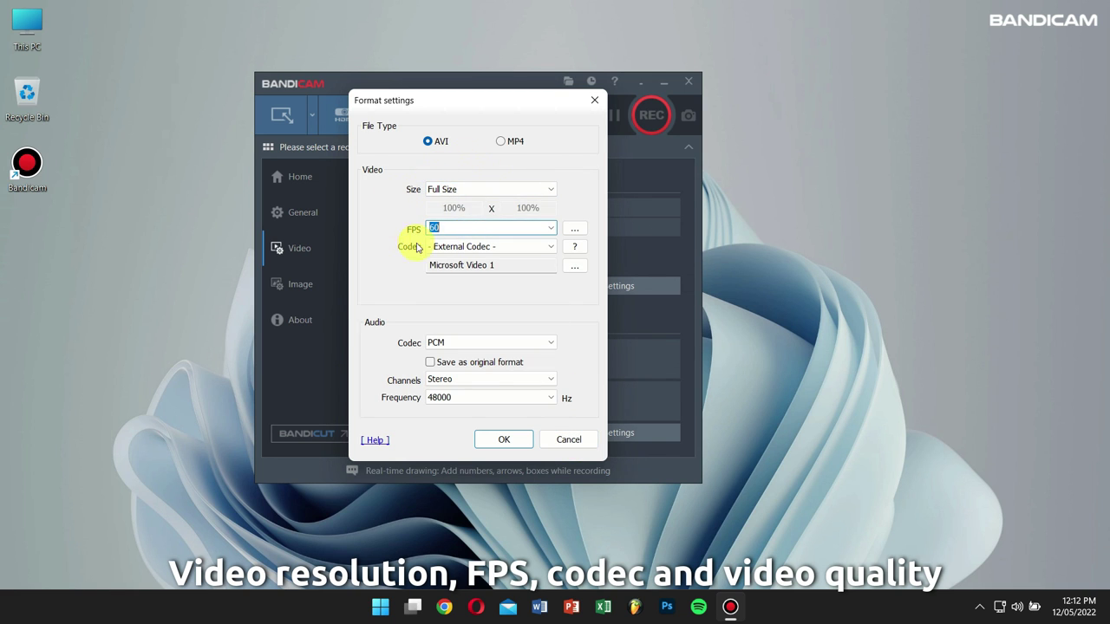
Cancel the format changes and apply the Default preset.
left_click(568, 439)
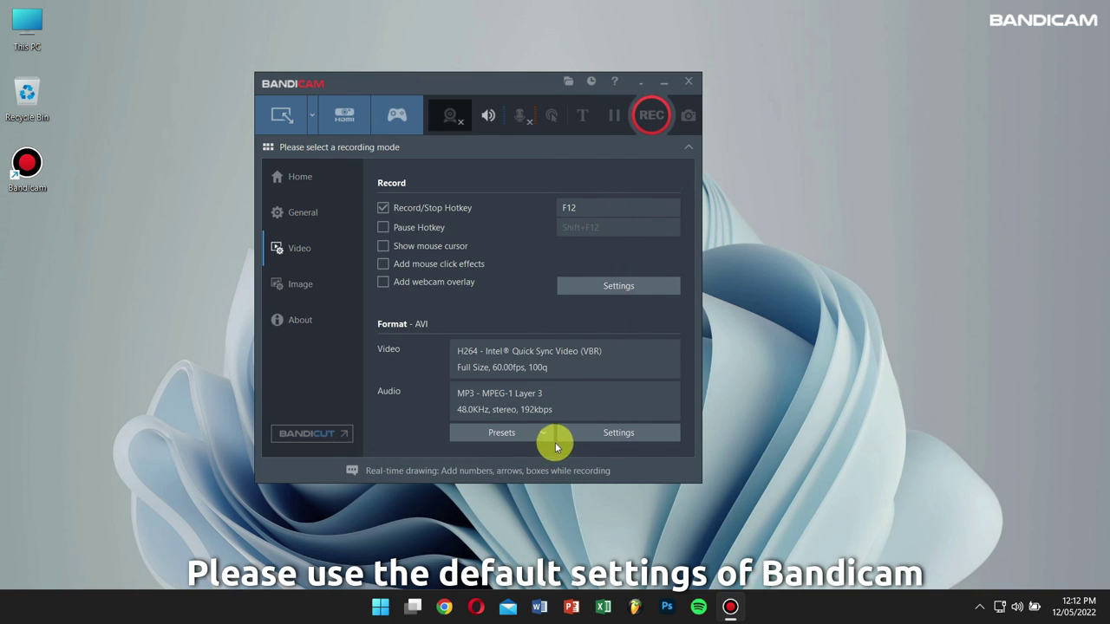
left_click(547, 439)
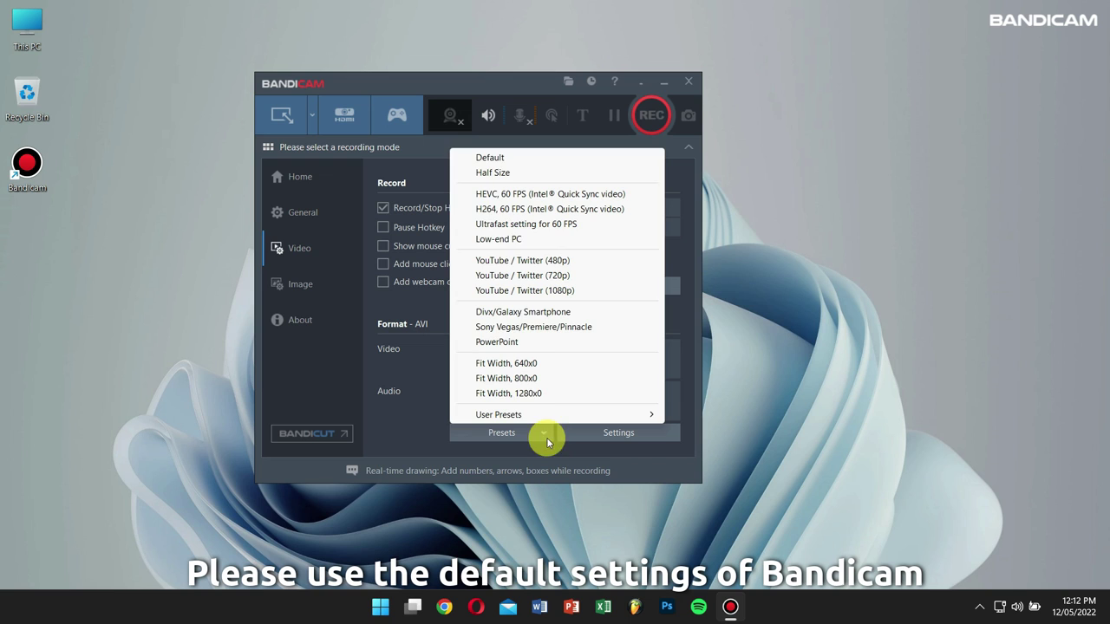
left_click(490, 163)
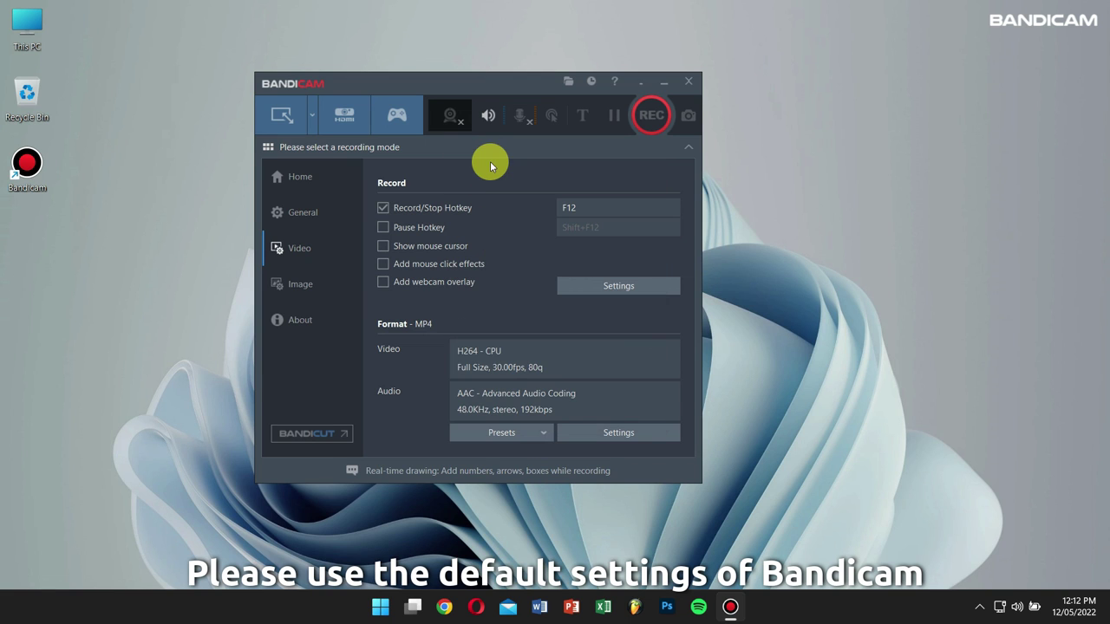